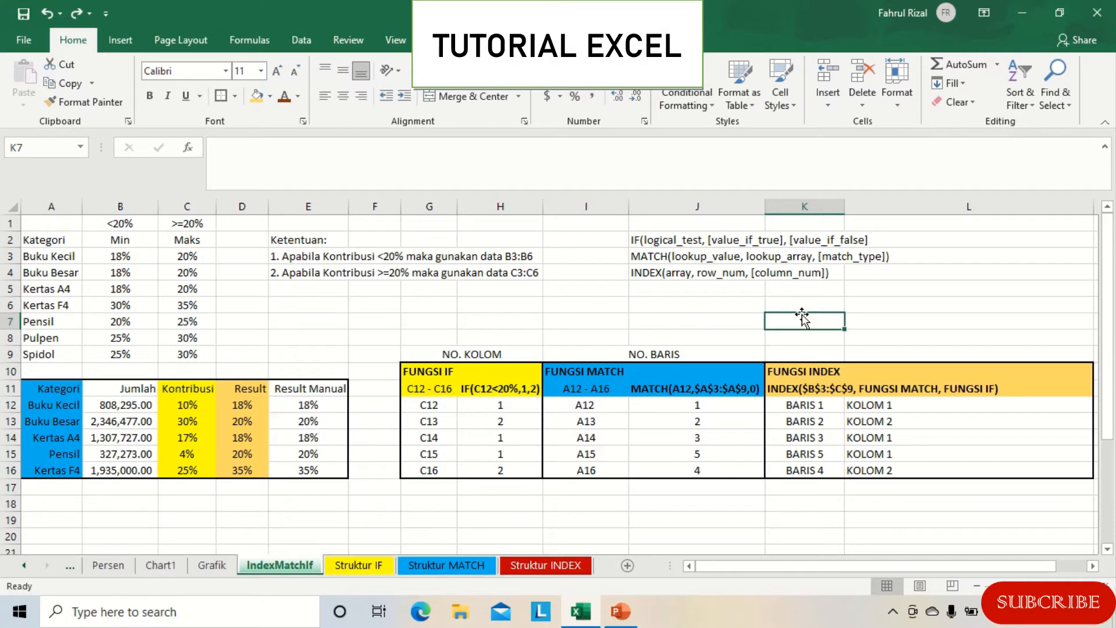
# Examine the reference table's Min and Maks percentages in B3:C9 and its category names in A3:A9.
pyautogui.click(327, 327)
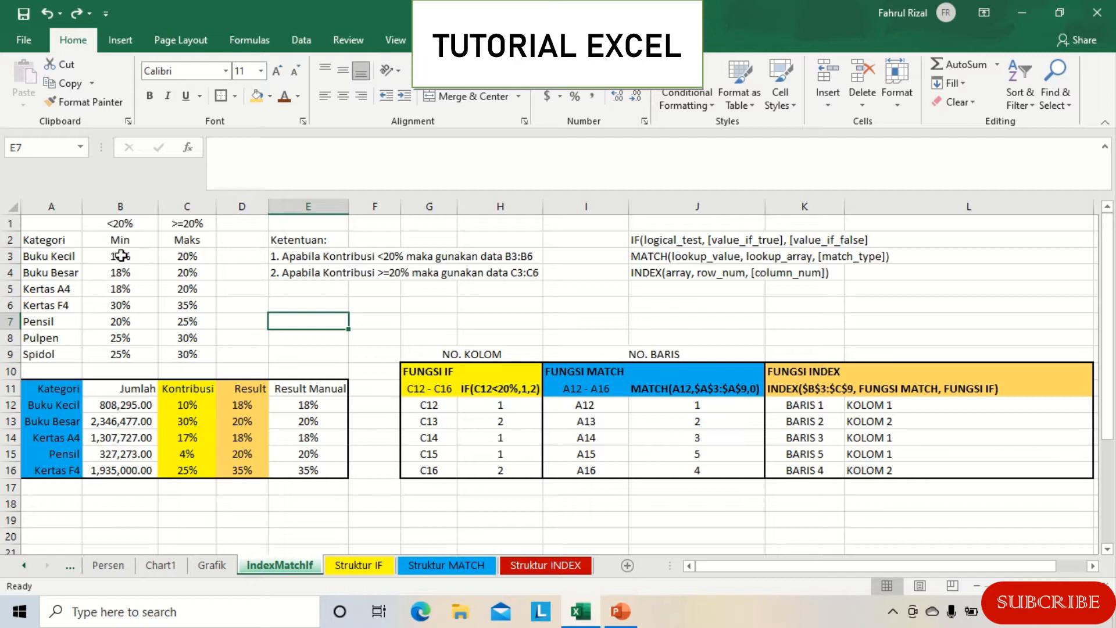
pyautogui.moveTo(120, 256); pyautogui.dragTo(198, 355)
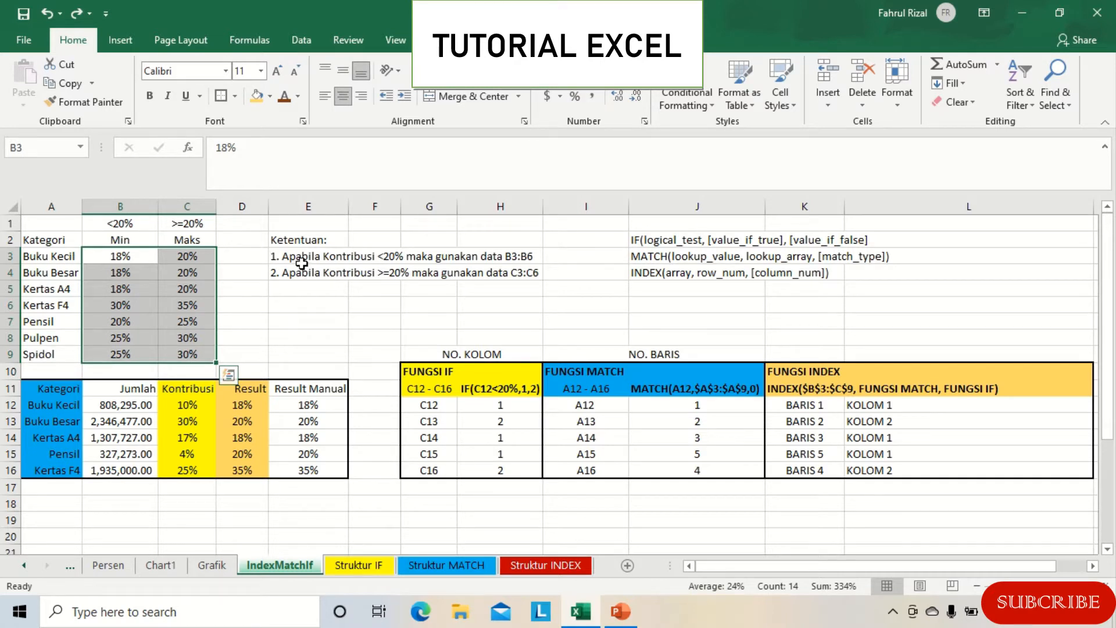
pyautogui.click(115, 256)
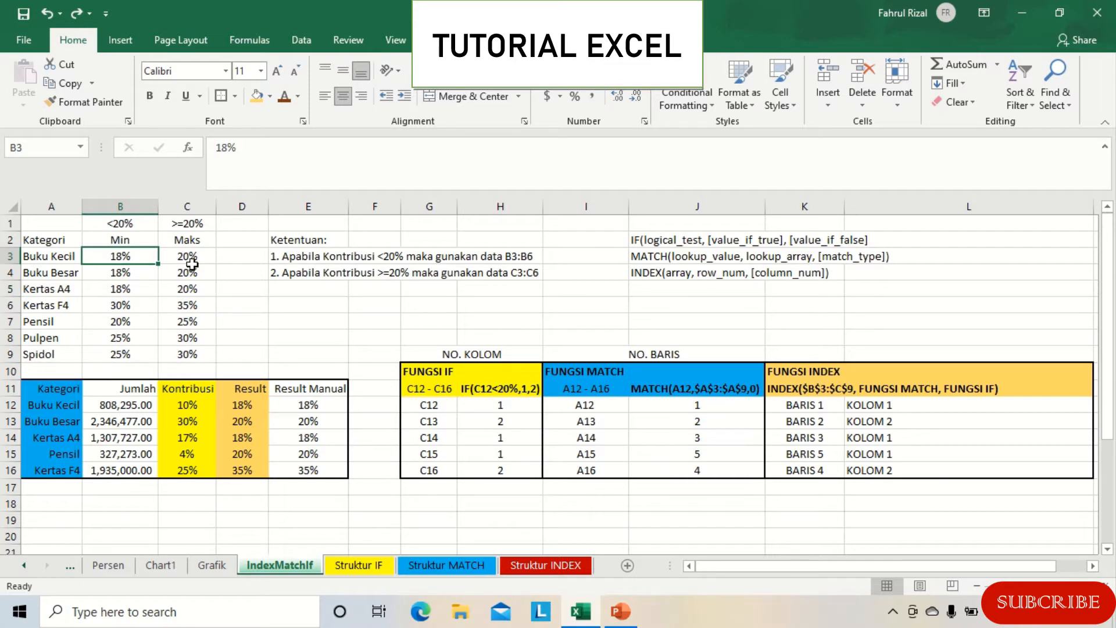
pyautogui.moveTo(197, 255); pyautogui.dragTo(199, 355)
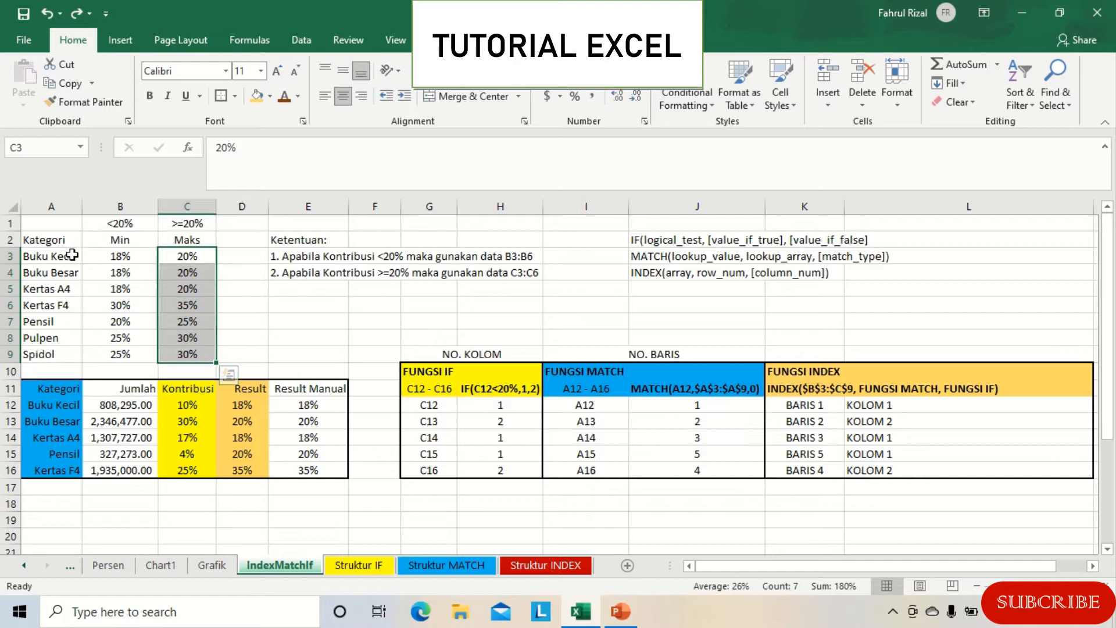
pyautogui.moveTo(71, 253); pyautogui.dragTo(64, 365)
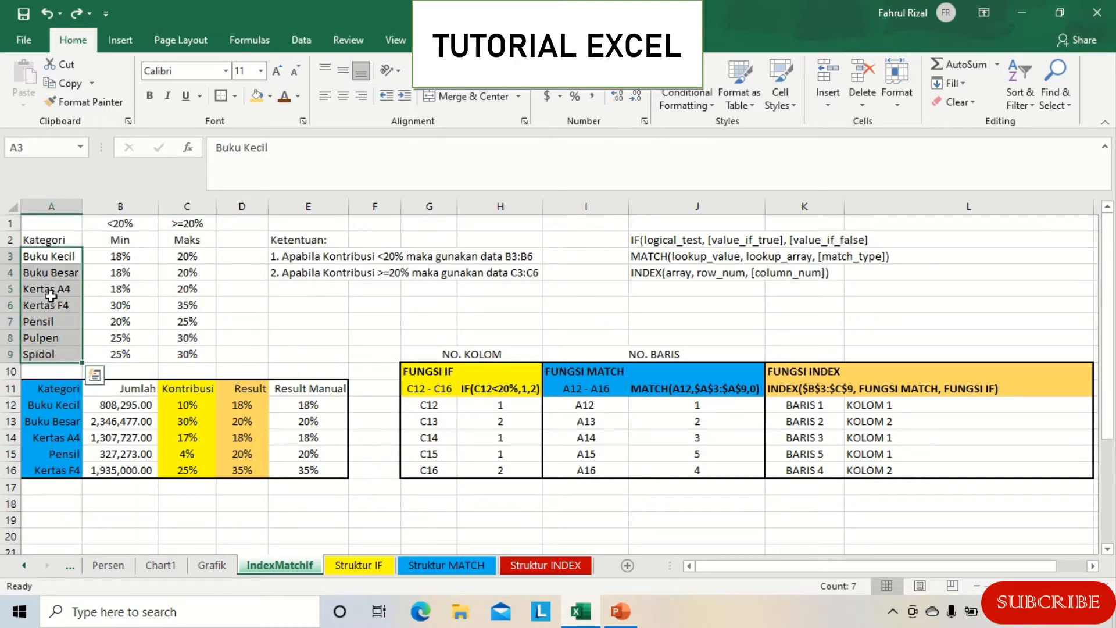
# Trace how Buku Kecil and Buku Besar in the lower table map from their Kontribusi to the Min or Maks reference value.
pyautogui.click(58, 407)
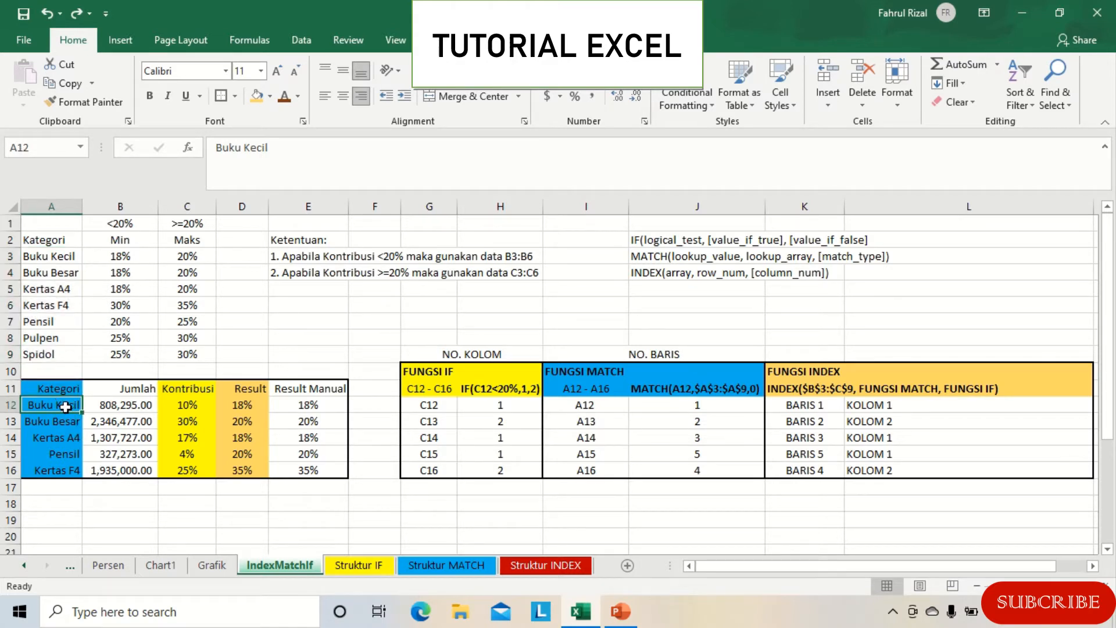
pyautogui.click(201, 407)
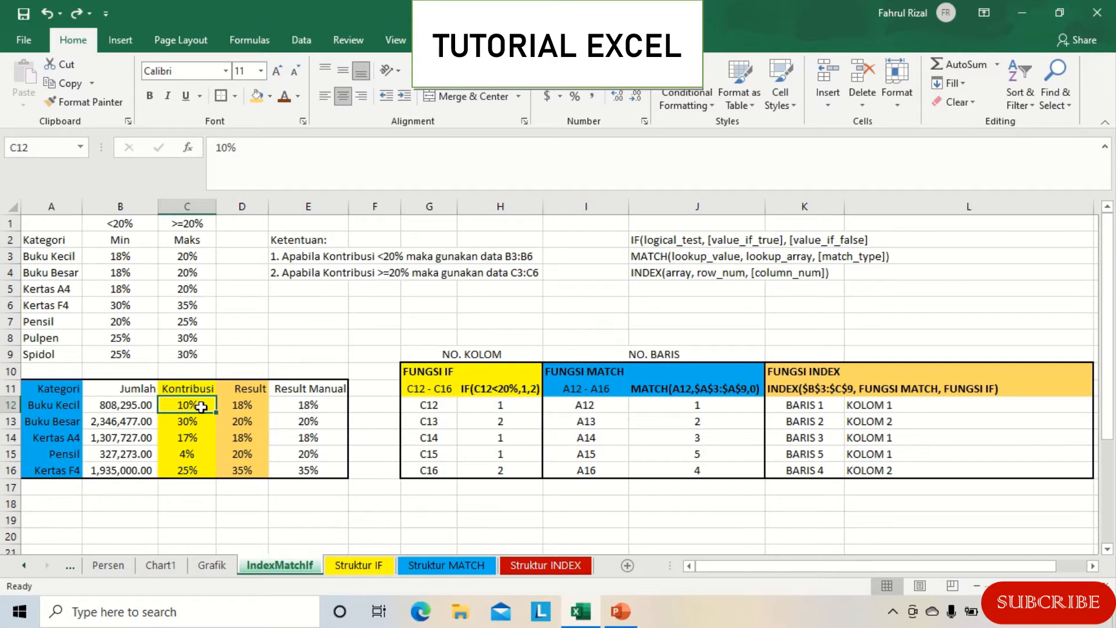
pyautogui.click(132, 256)
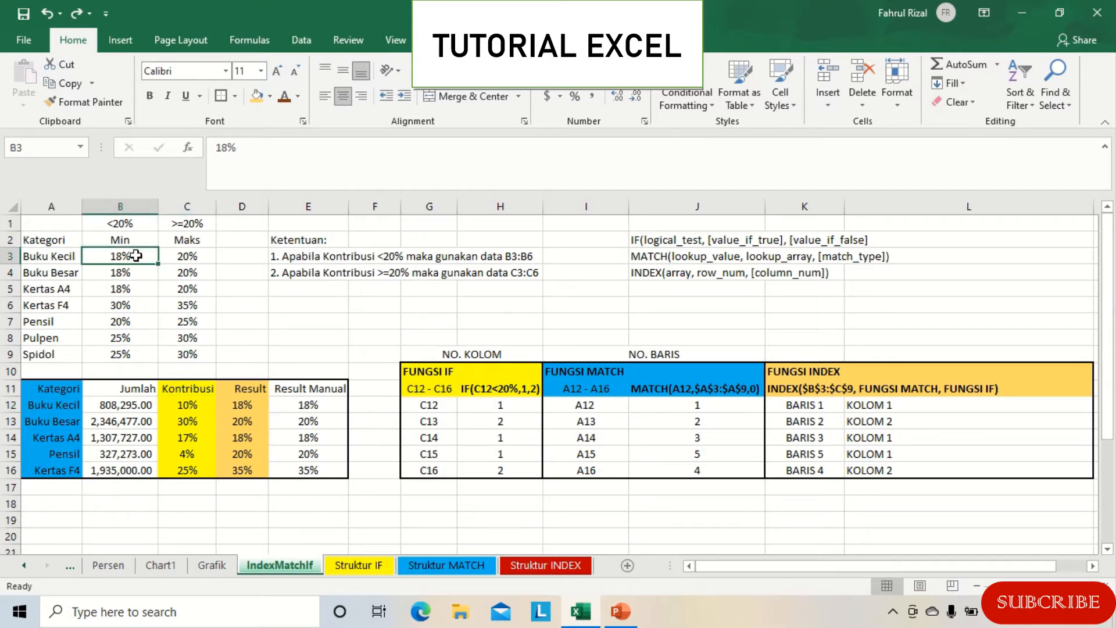
pyautogui.click(251, 406)
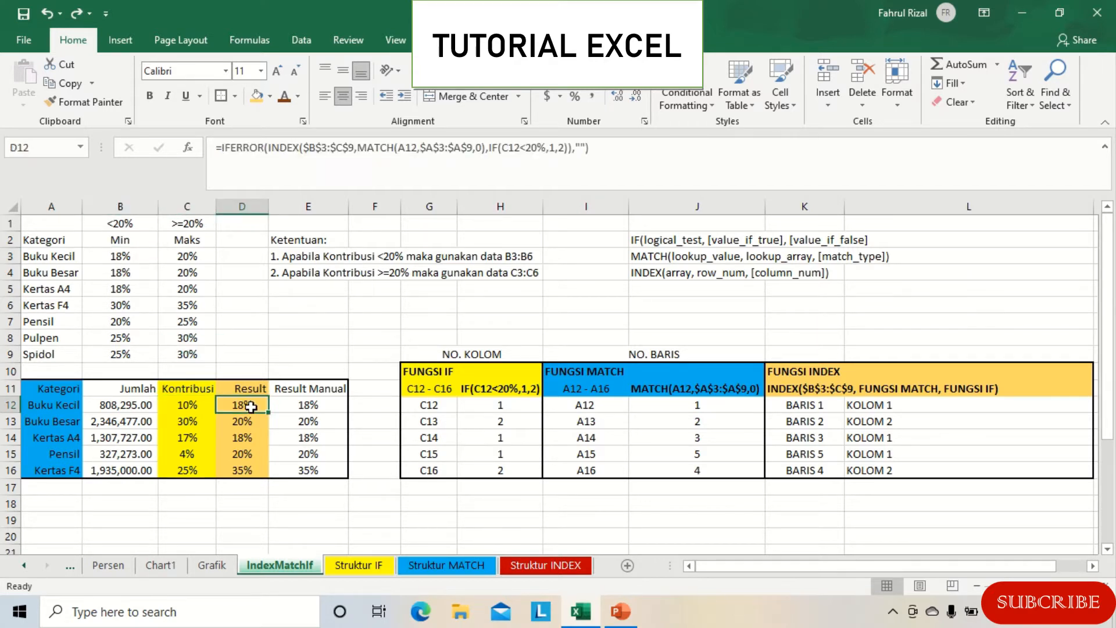
pyautogui.click(54, 422)
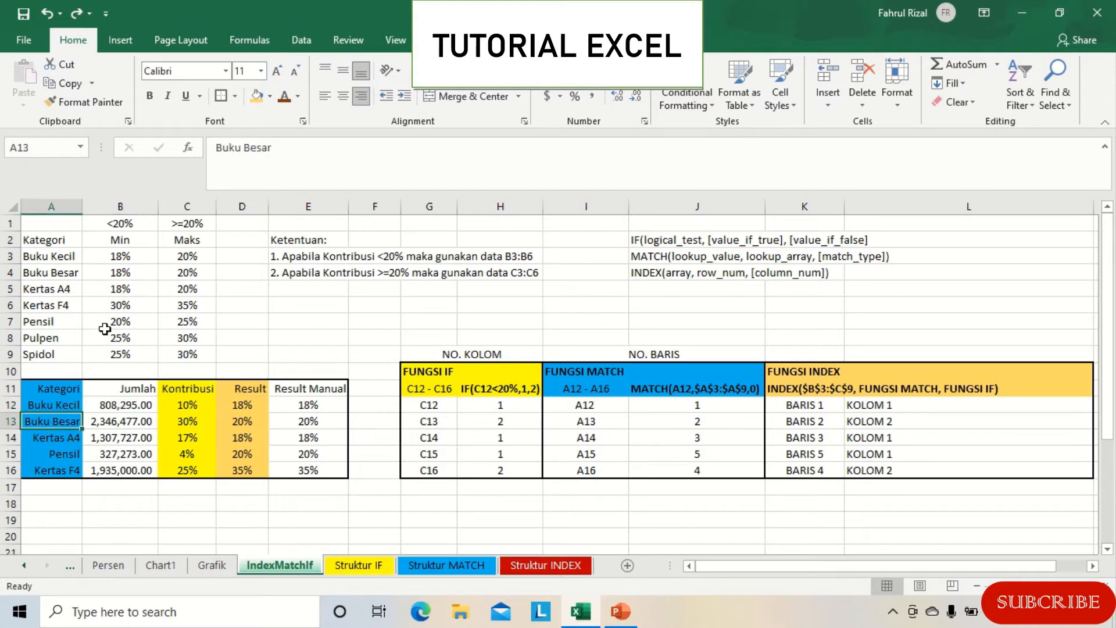
pyautogui.click(178, 423)
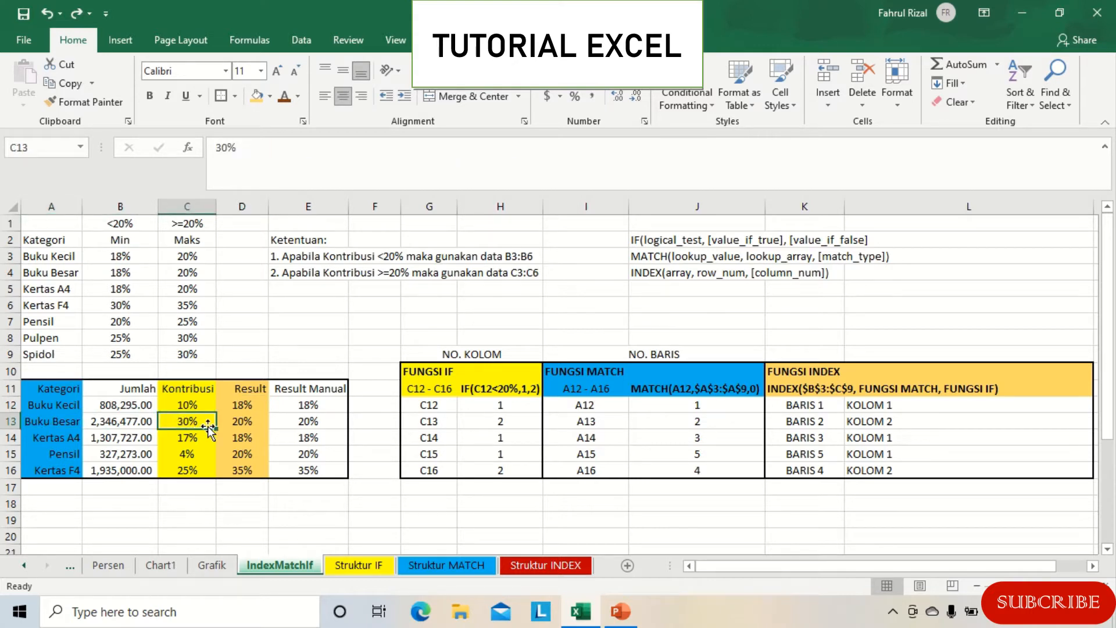
pyautogui.click(202, 271)
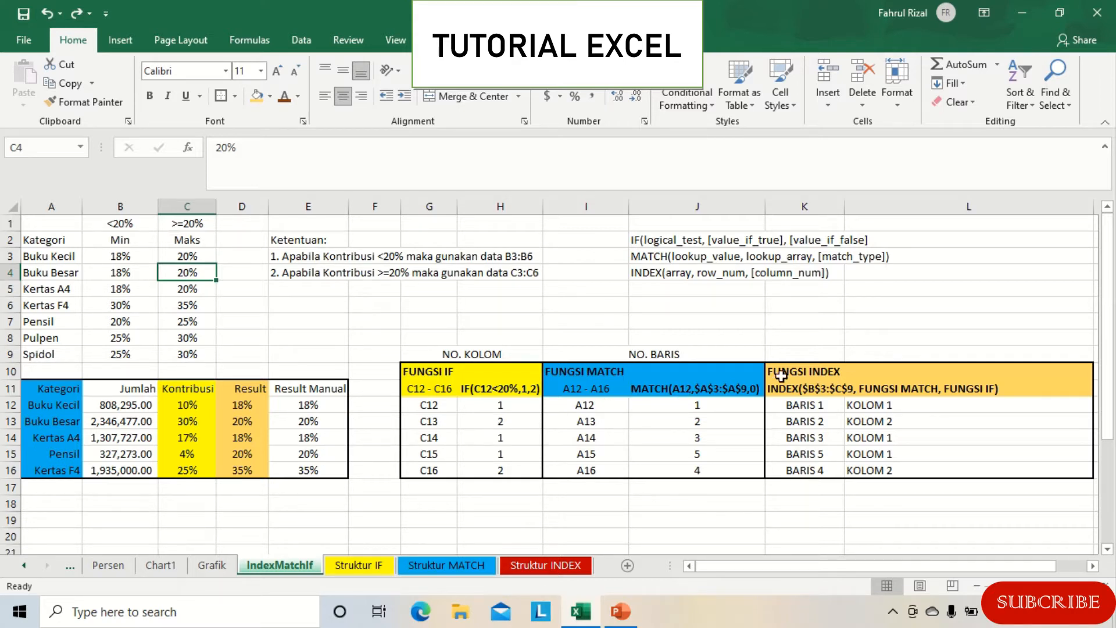
# Review the INDEX syntax in B2 of the Struktur INDEX sheet, focusing on the array argument.
pyautogui.click(545, 565)
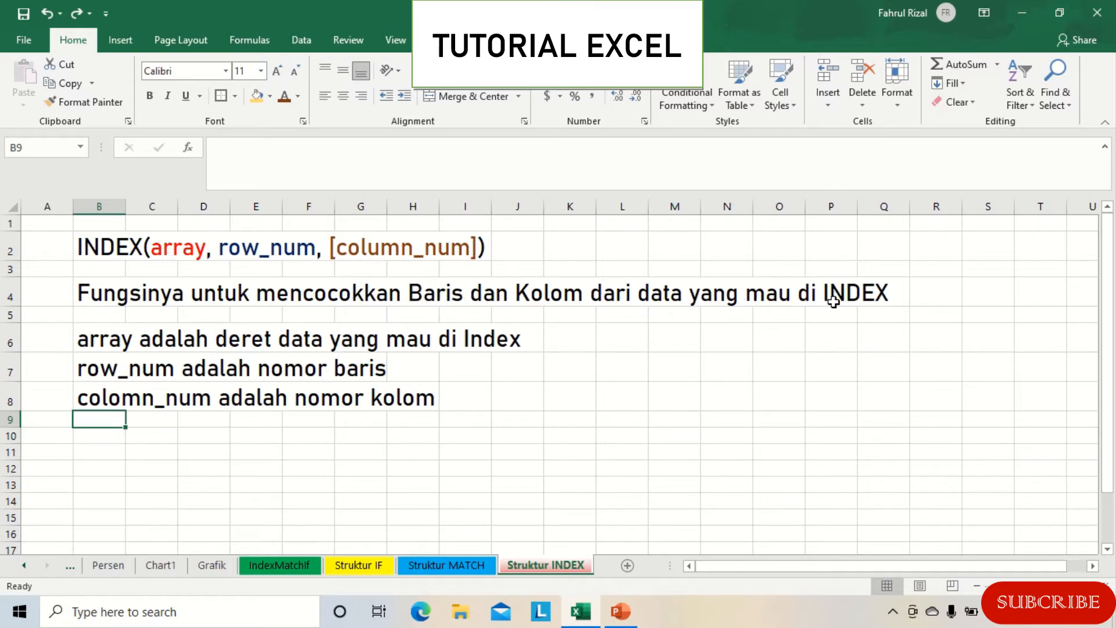
pyautogui.click(91, 243)
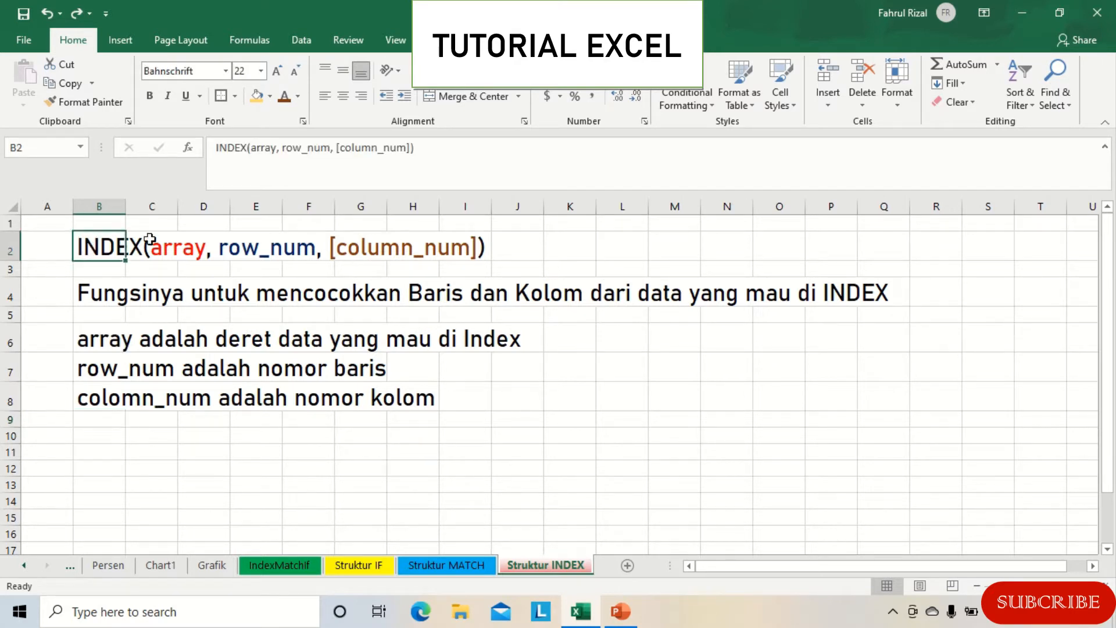
pyautogui.click(272, 146)
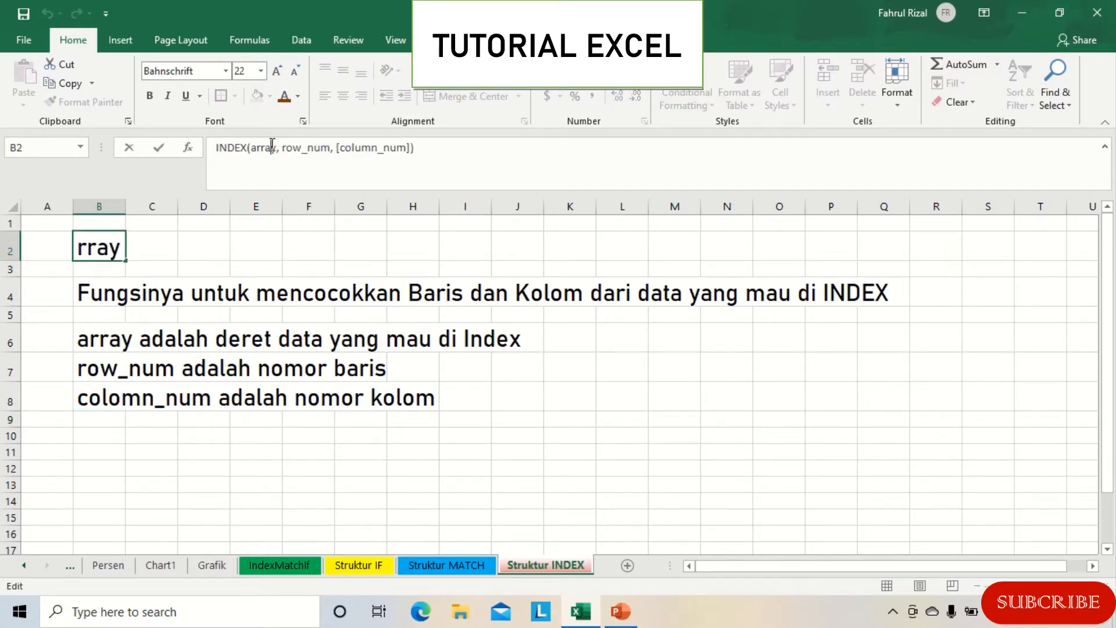
pyautogui.click(159, 147)
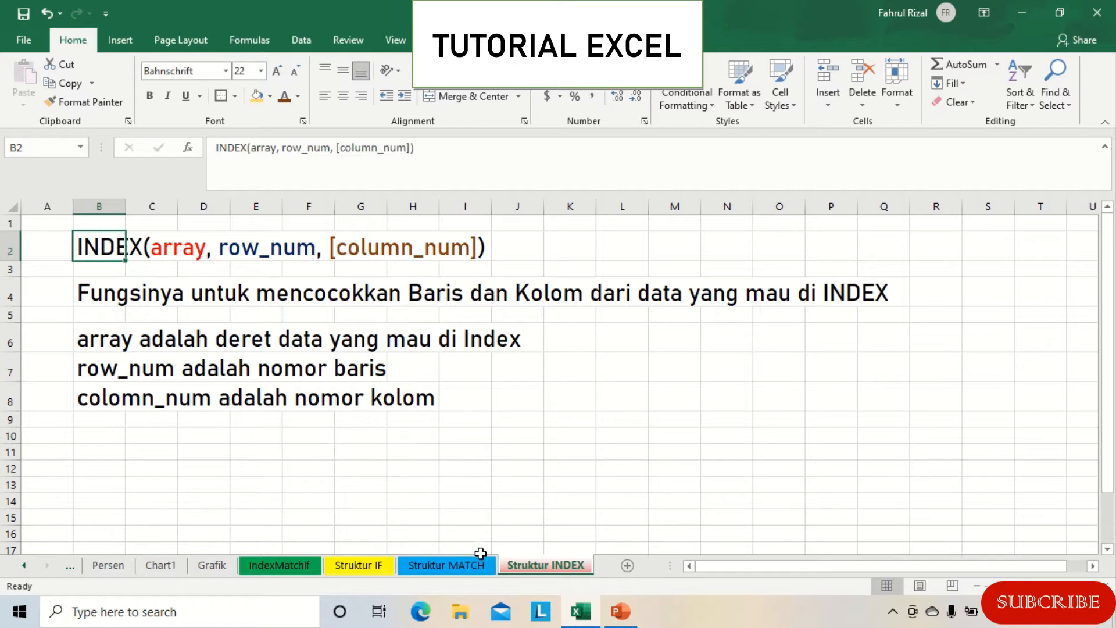
# Review the Kategori list B10:B16 and its lookup_array positions C10:C16 on the Struktur MATCH sheet.
pyautogui.click(469, 572)
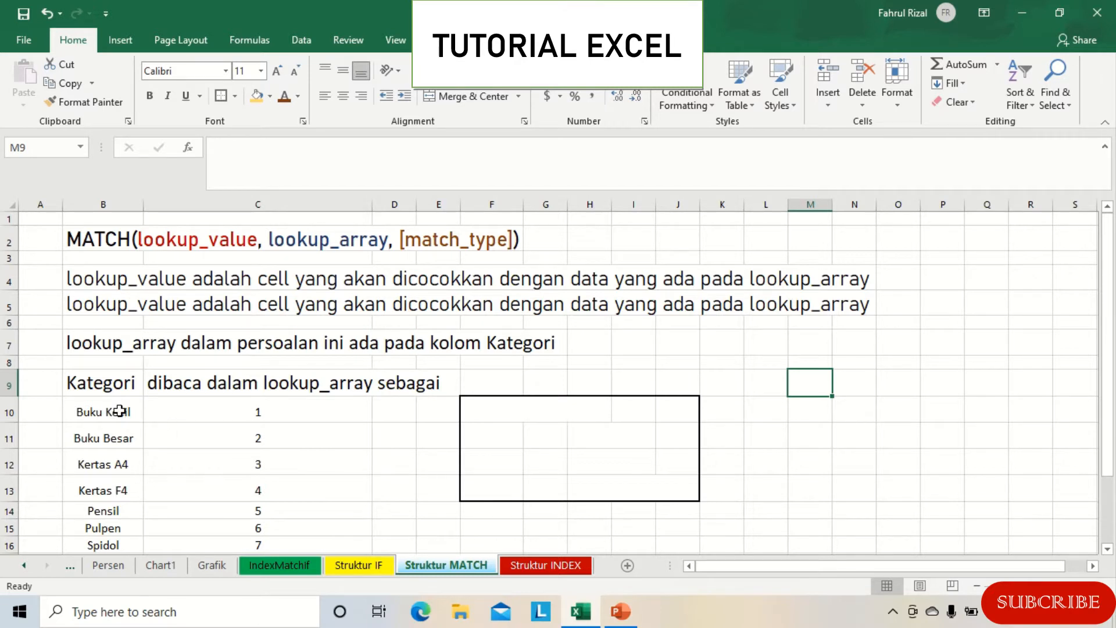
pyautogui.moveTo(119, 410); pyautogui.dragTo(111, 541)
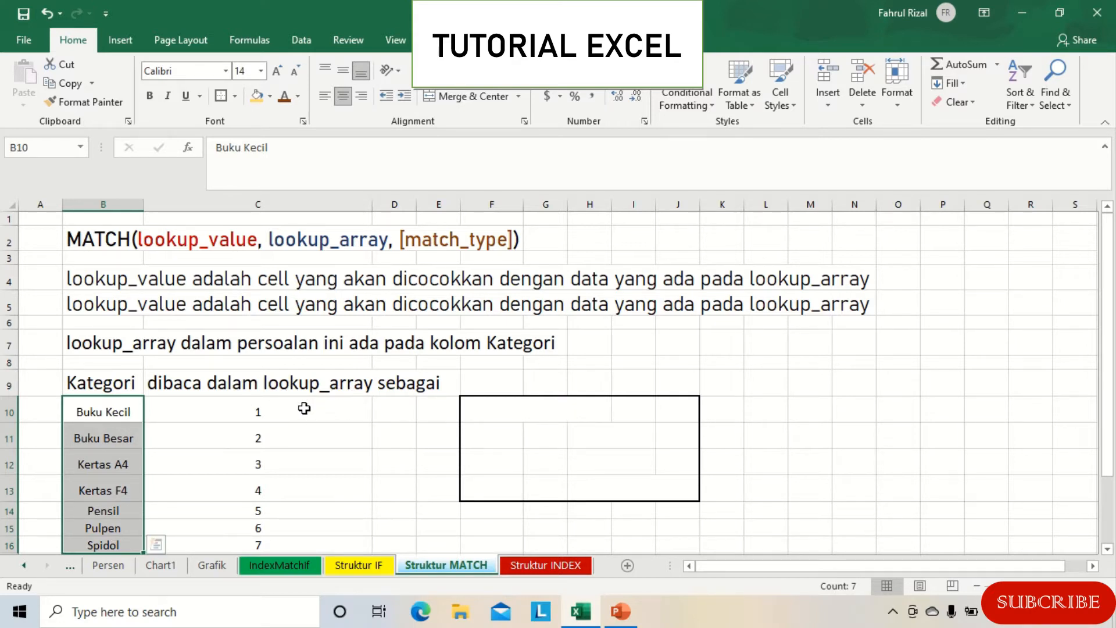
pyautogui.moveTo(303, 408); pyautogui.dragTo(302, 549)
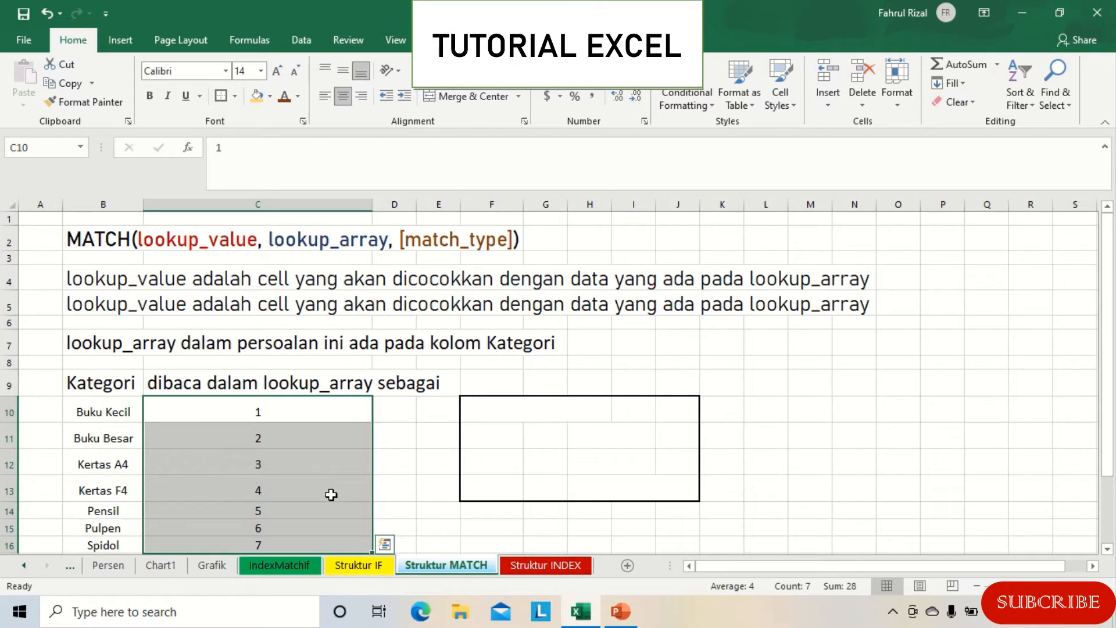
pyautogui.click(411, 403)
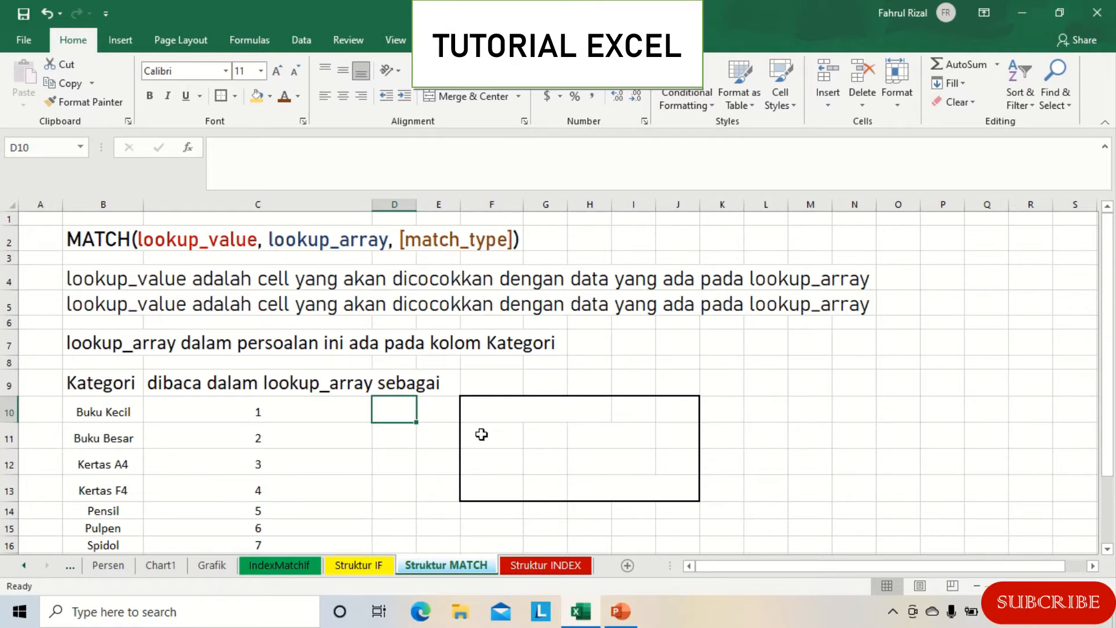
# Apply a brown font colour to the match_type notes in F10:J13 and inspect the exact match option.
pyautogui.moveTo(480, 406); pyautogui.dragTo(673, 488)
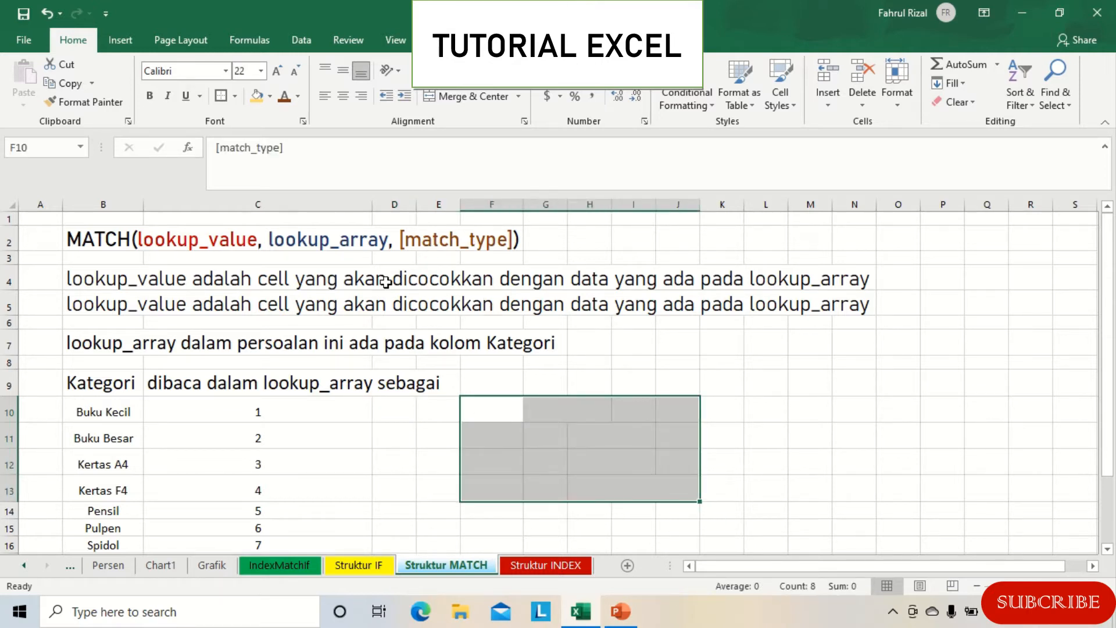
pyautogui.write('[match_type] diisi\t1\tless than \t0\texact \t-1\tgreater than')
pyautogui.click(766, 463)
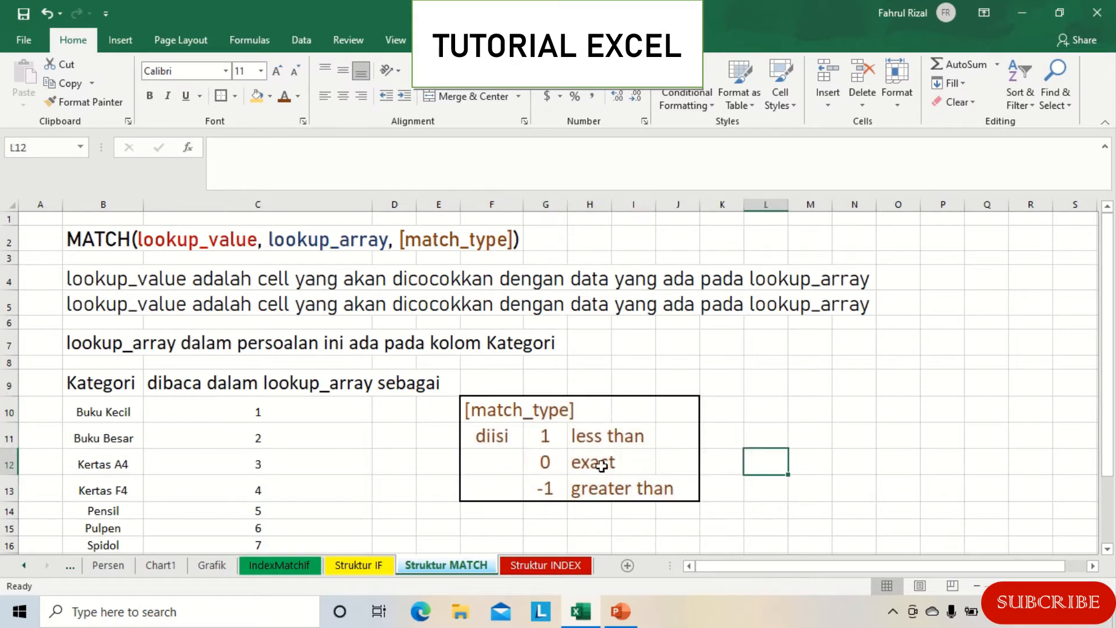
pyautogui.click(540, 465)
pyautogui.click(575, 459)
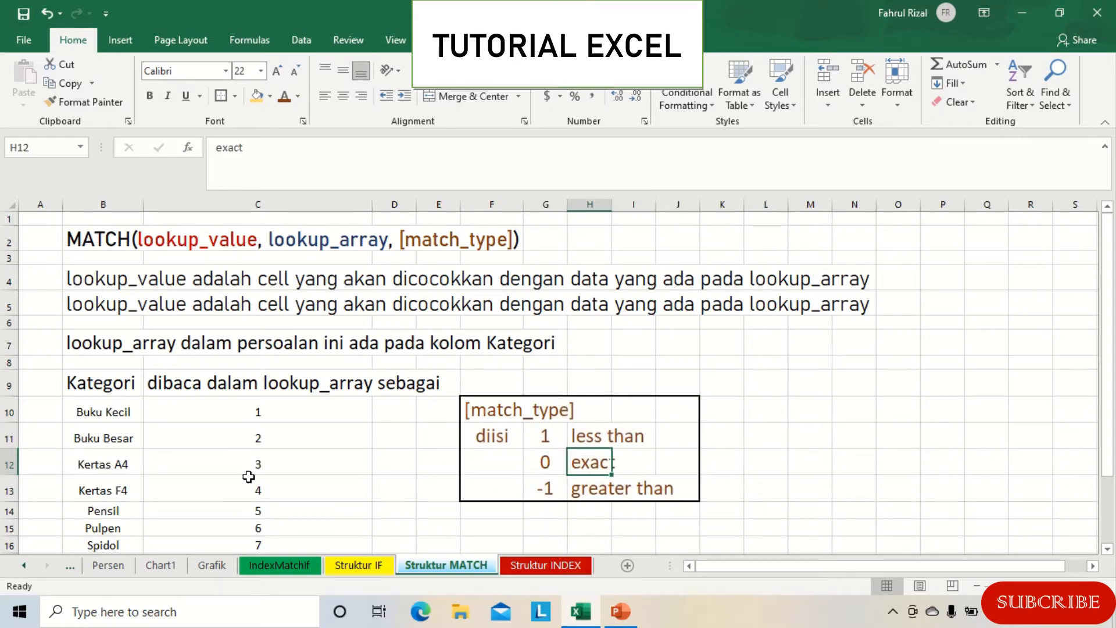
# Review the IF example in B9 of the Struktur IF sheet, and relate it to C12, B3:B9 and C3:C9 on the IndexMatchIf sheet.
pyautogui.click(374, 568)
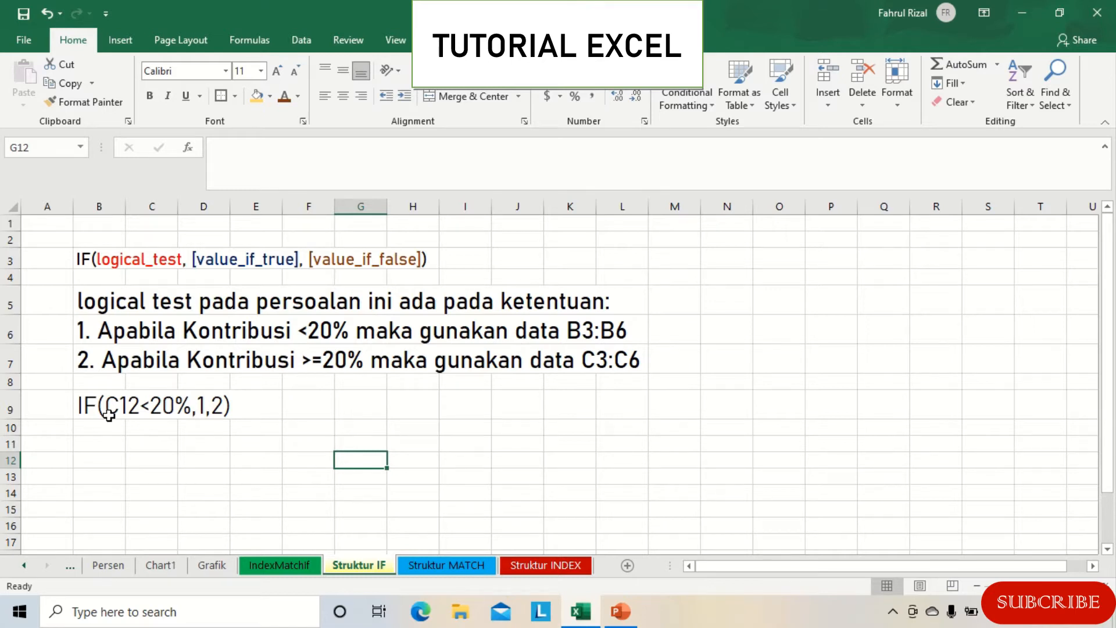
pyautogui.click(86, 414)
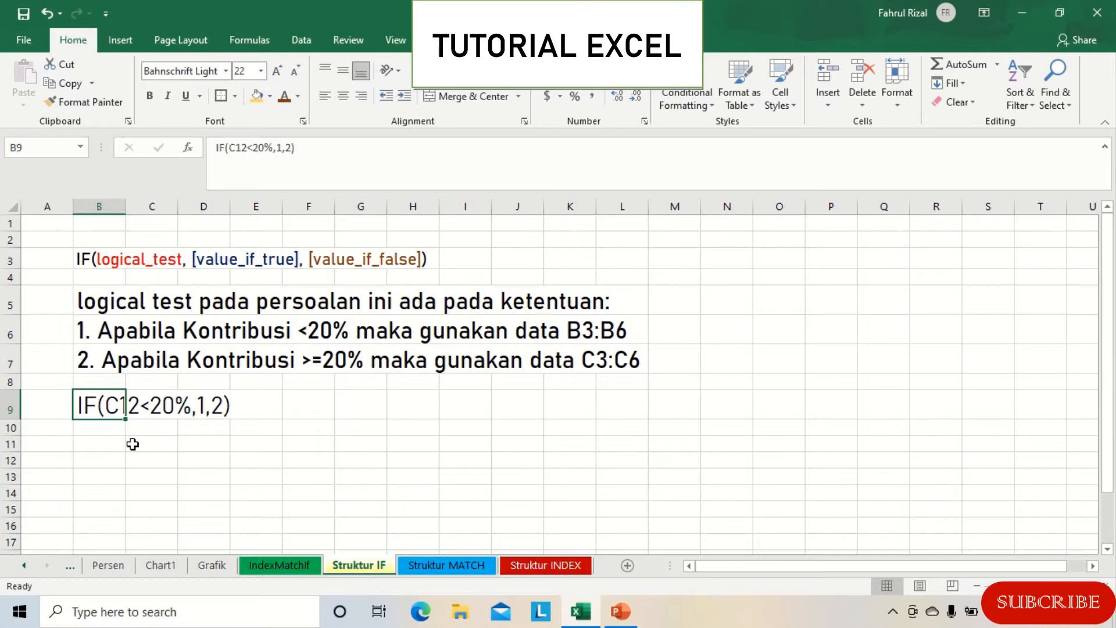
pyautogui.click(281, 564)
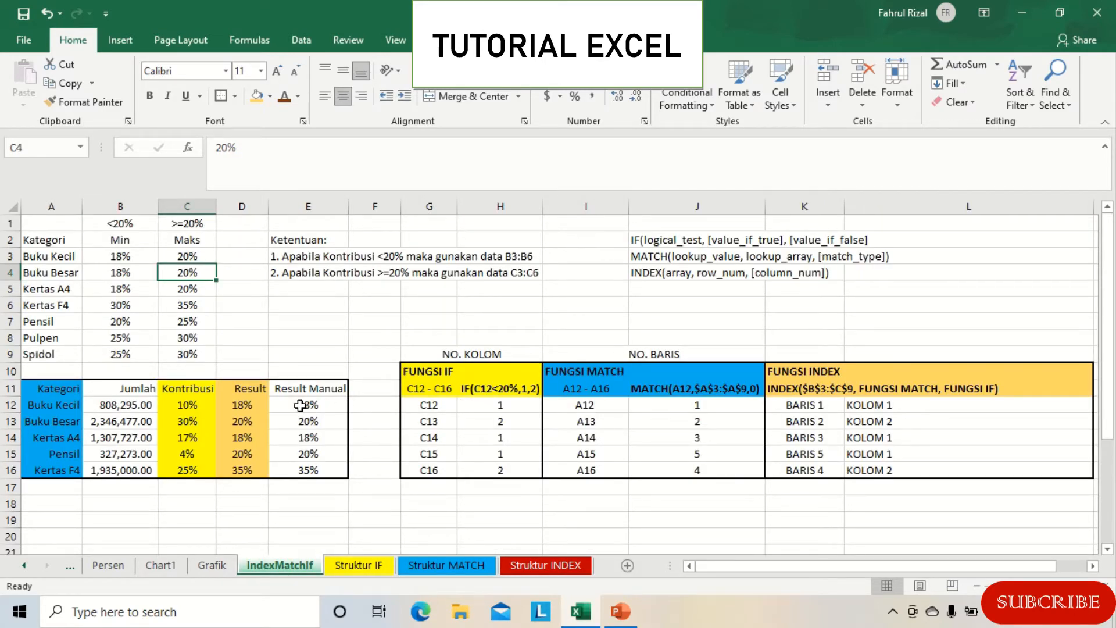
pyautogui.click(193, 405)
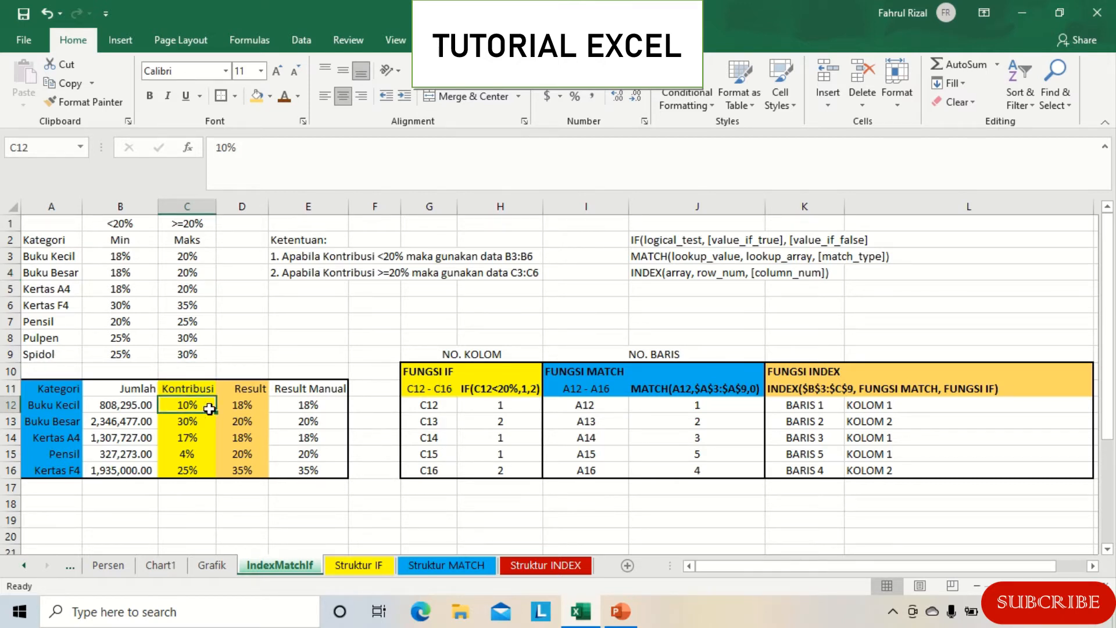
pyautogui.click(128, 256)
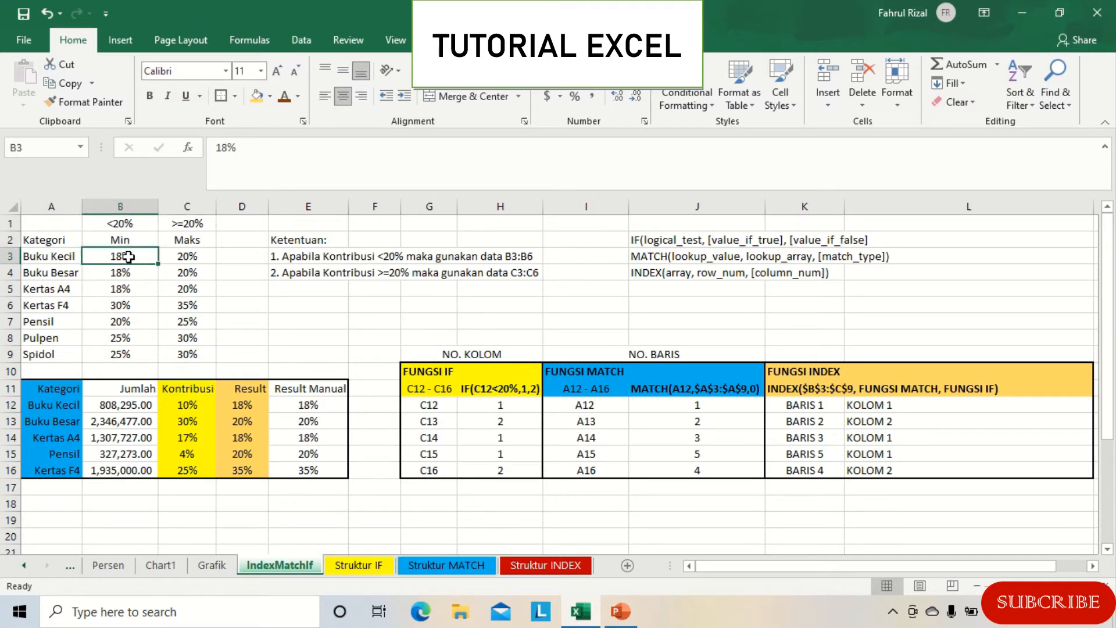
pyautogui.moveTo(128, 257); pyautogui.dragTo(133, 361)
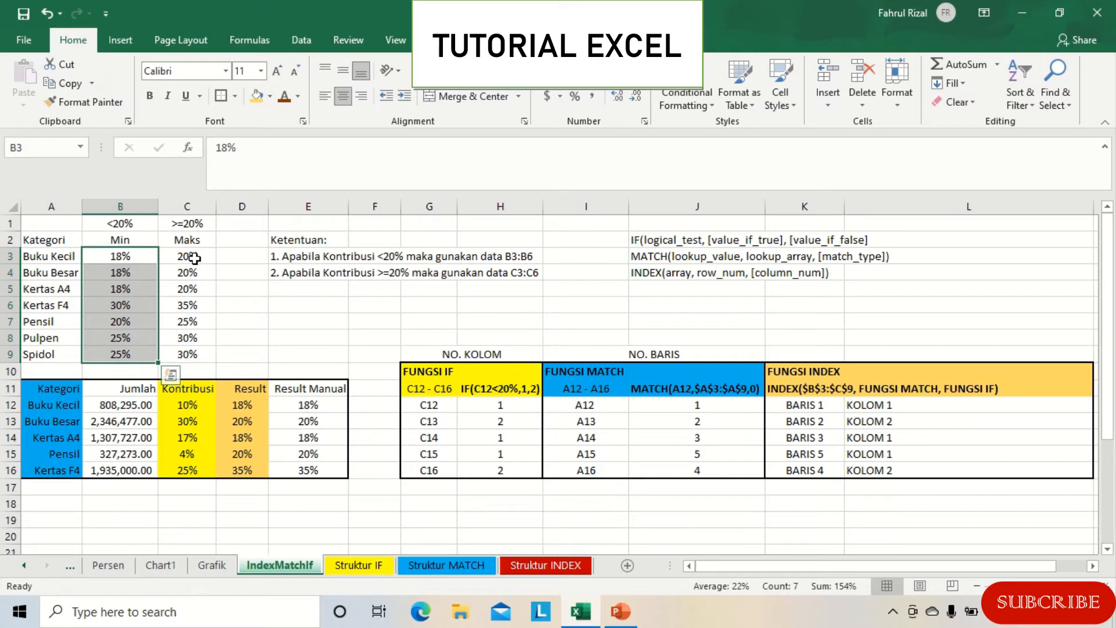
pyautogui.moveTo(190, 261); pyautogui.dragTo(202, 362)
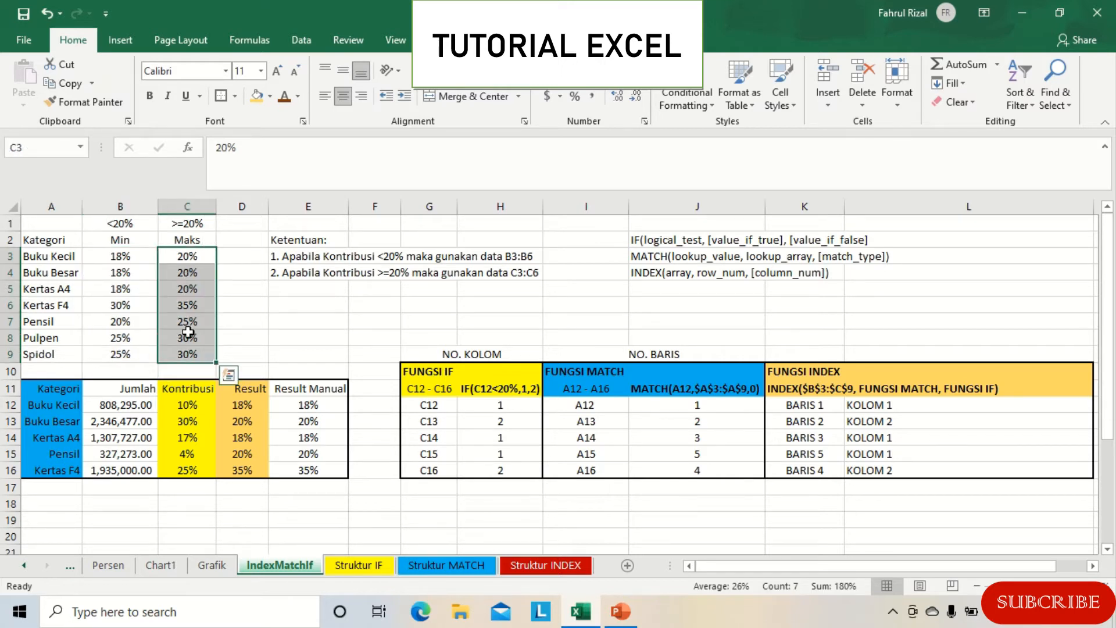
pyautogui.moveTo(129, 256); pyautogui.dragTo(144, 352)
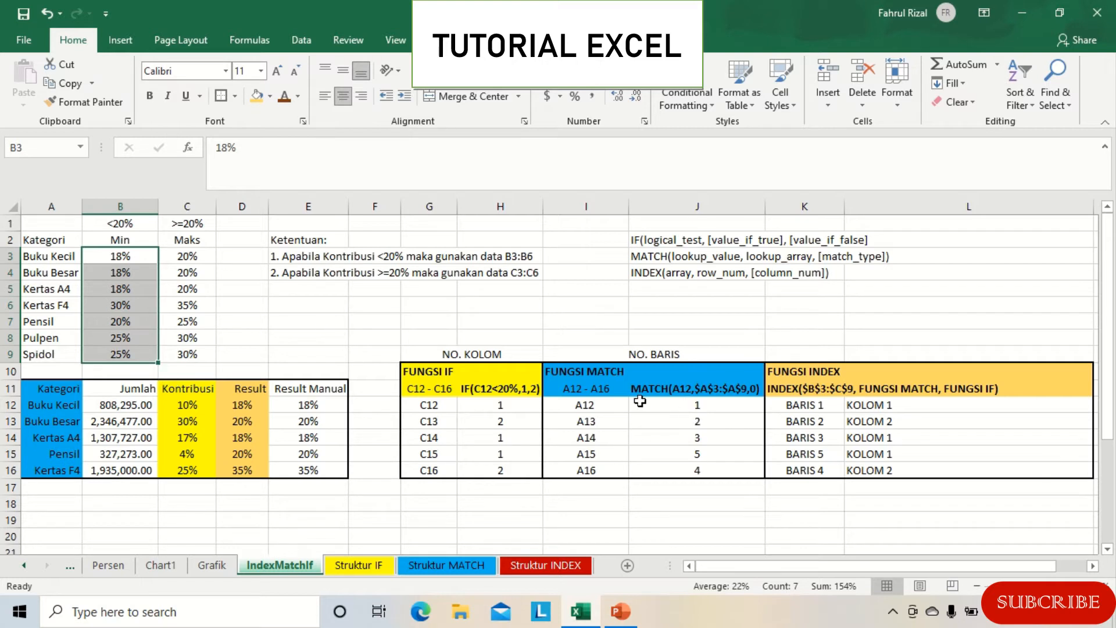
# Inspect the MATCH formula in J12 together with its lookup value A12 and lookup array A3:A9.
pyautogui.click(674, 409)
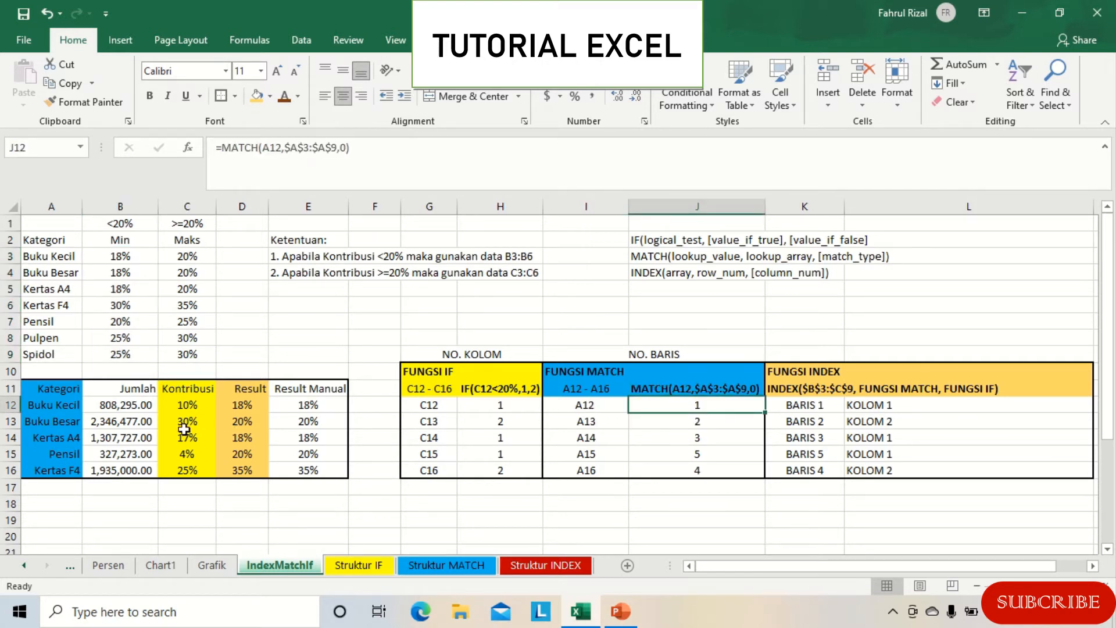
pyautogui.click(61, 405)
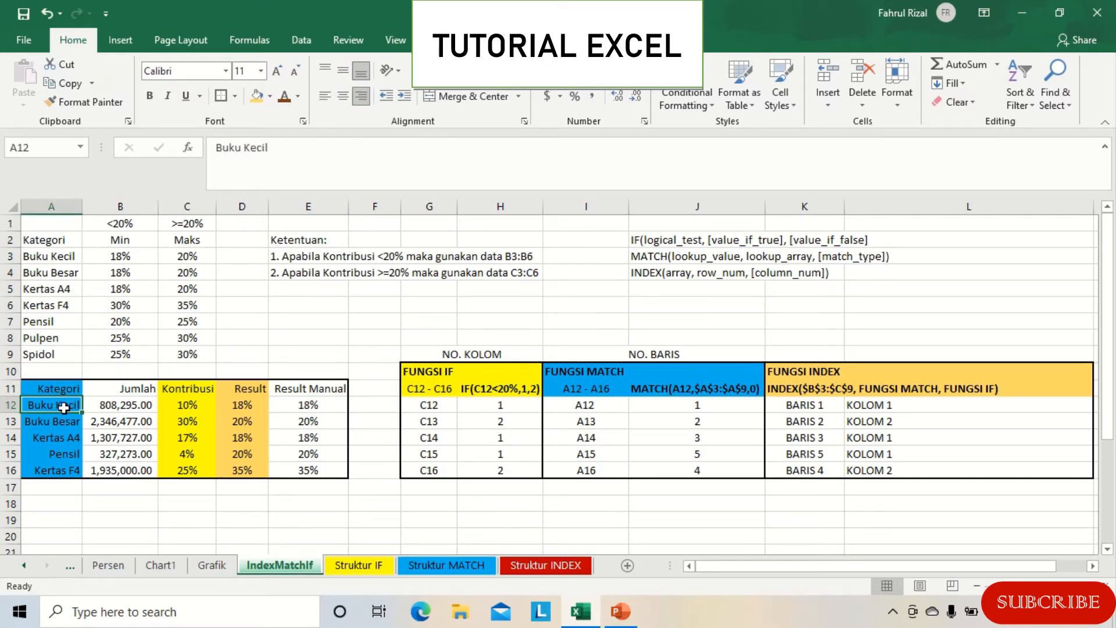
pyautogui.moveTo(59, 260); pyautogui.dragTo(64, 354)
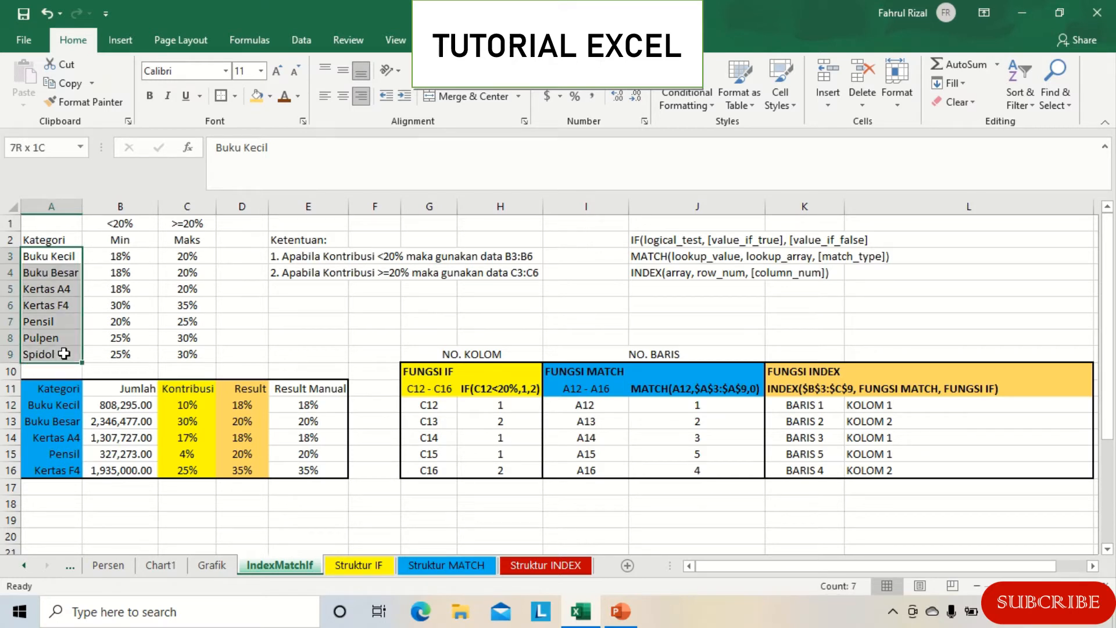
pyautogui.moveTo(64, 354); pyautogui.dragTo(63, 354)
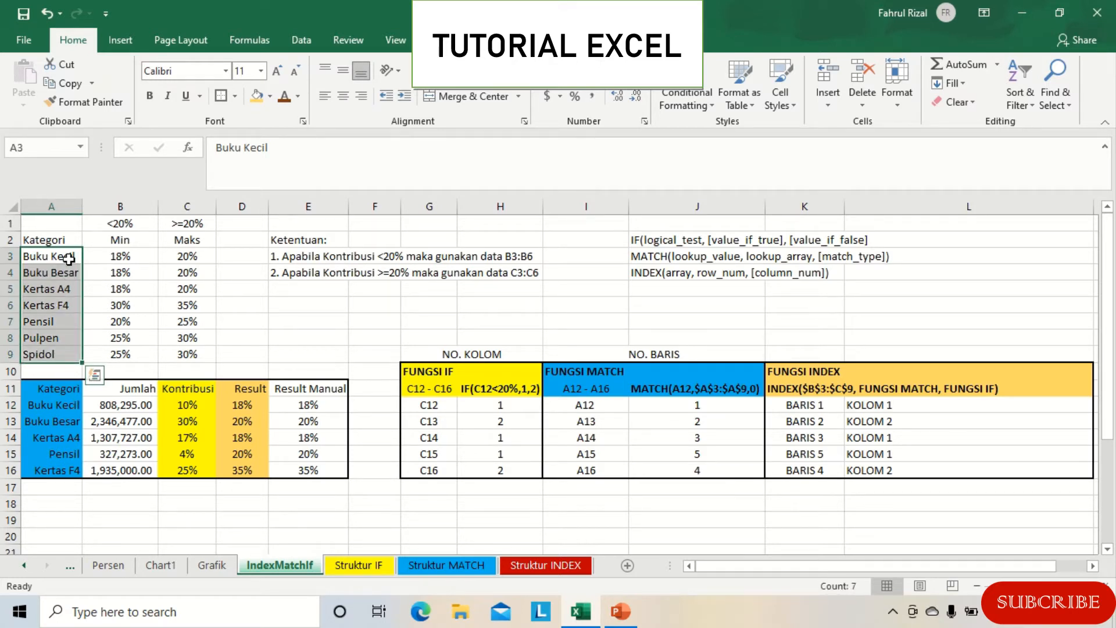
# Inspect the MATCH formulas in J12:J15 and trace their category lookup values to their positions in A3:A9.
pyautogui.click(668, 410)
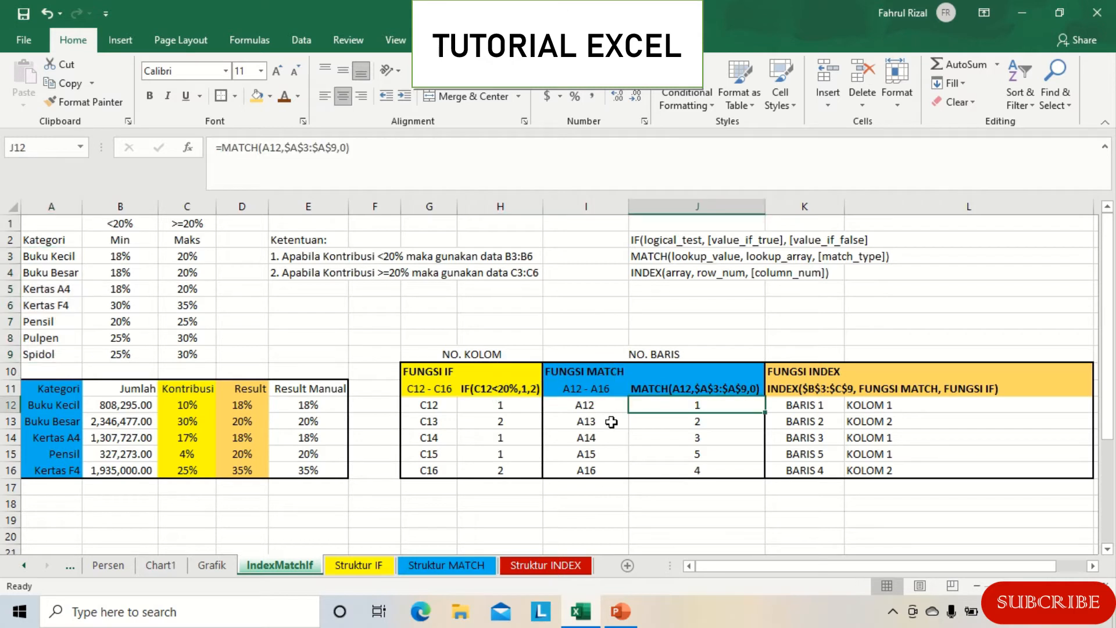
pyautogui.click(27, 420)
pyautogui.click(58, 272)
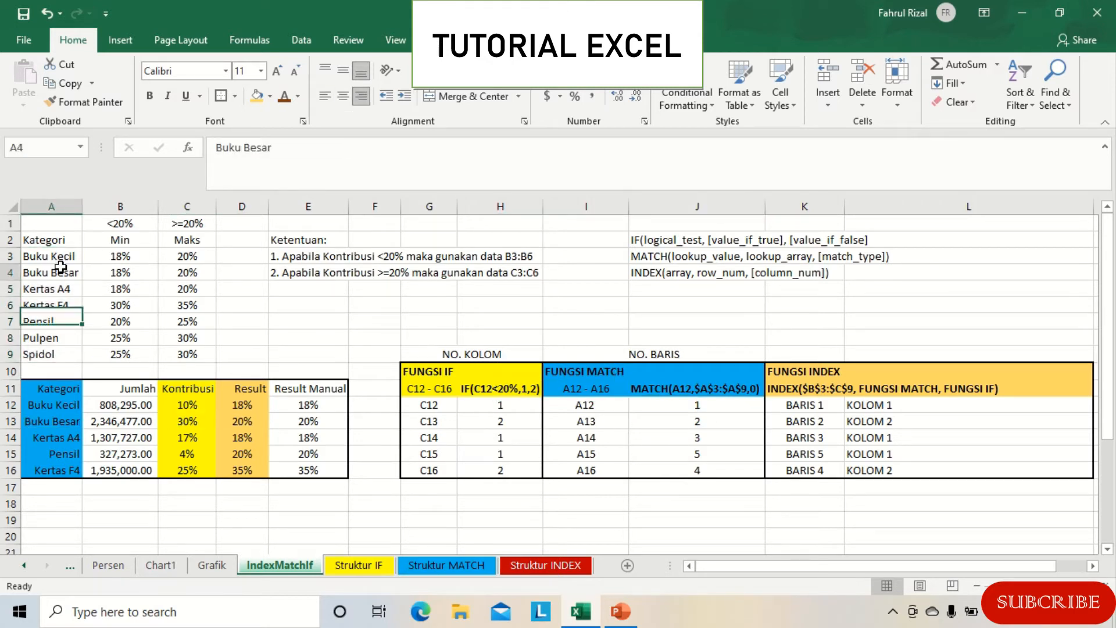
pyautogui.click(718, 420)
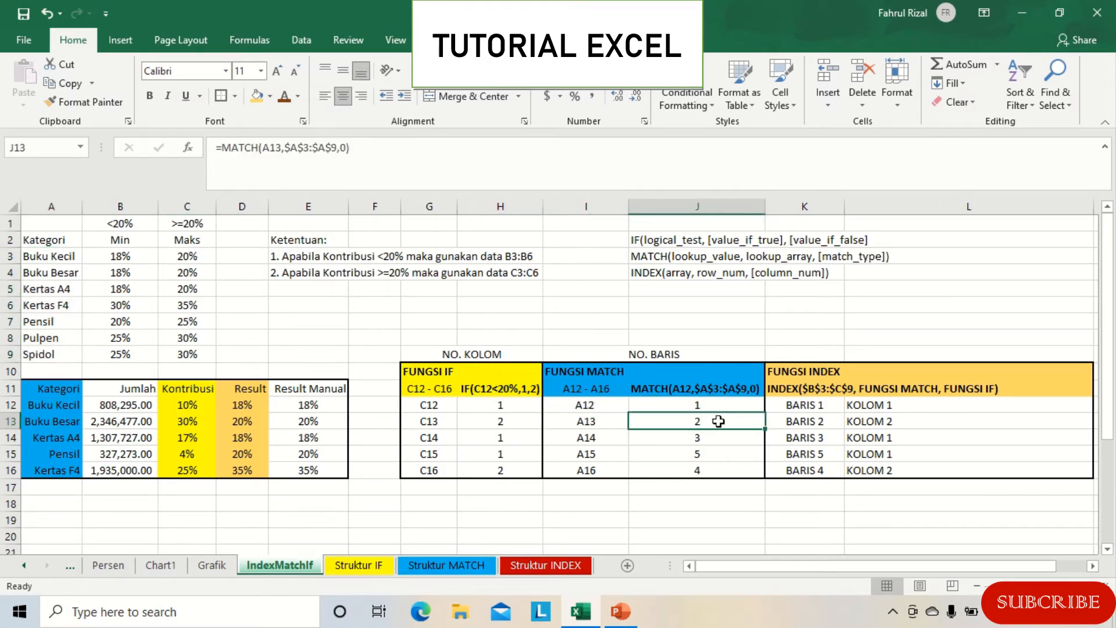
pyautogui.click(587, 438)
pyautogui.click(56, 292)
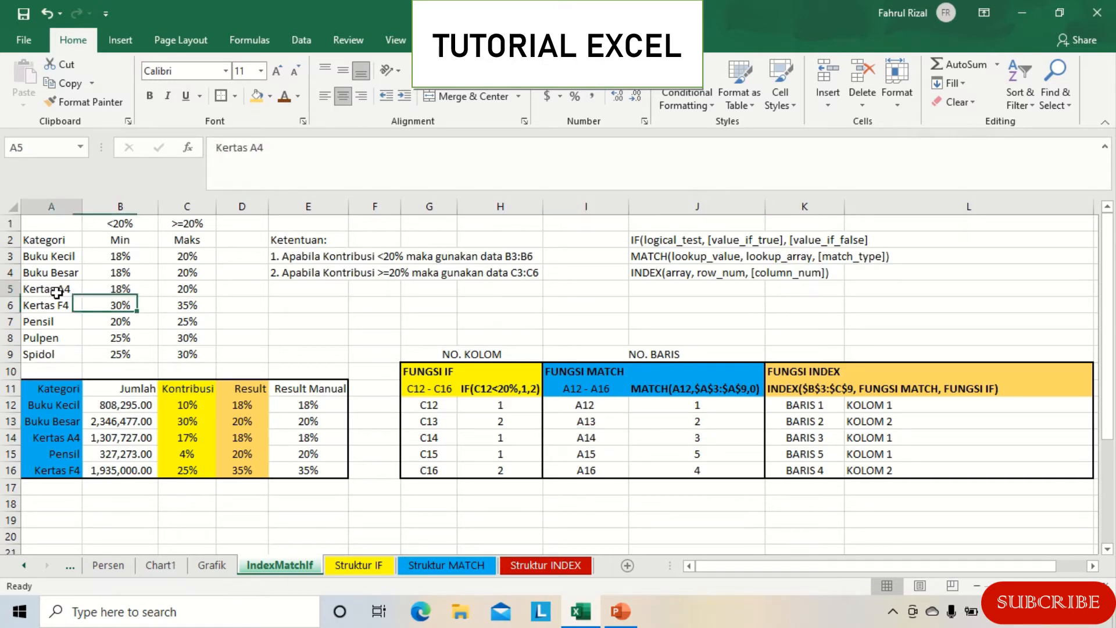
pyautogui.click(696, 443)
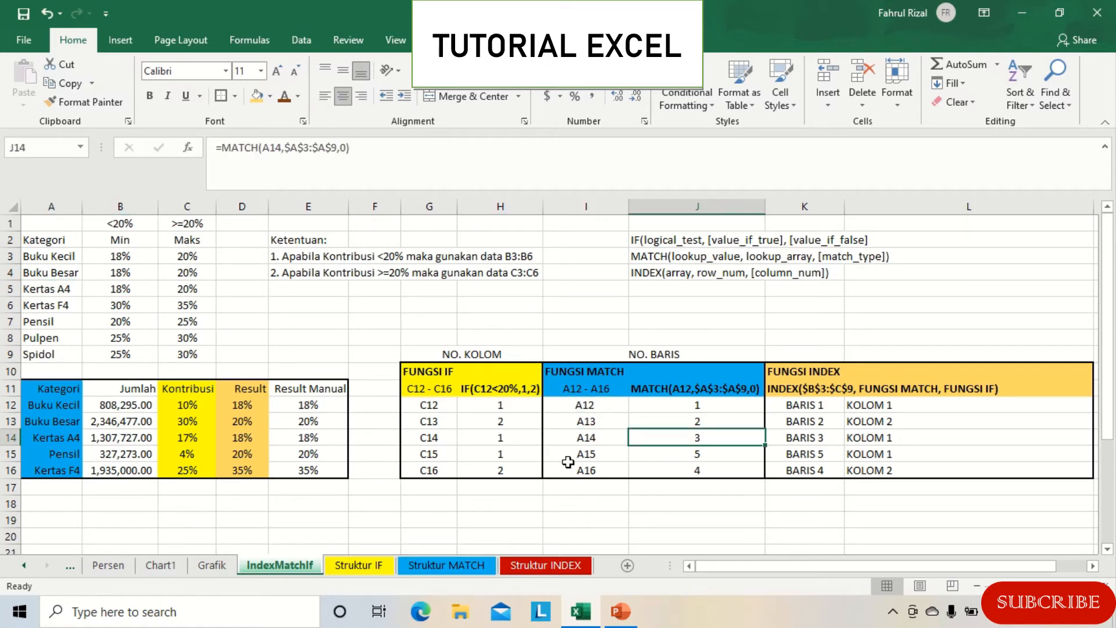
pyautogui.click(71, 457)
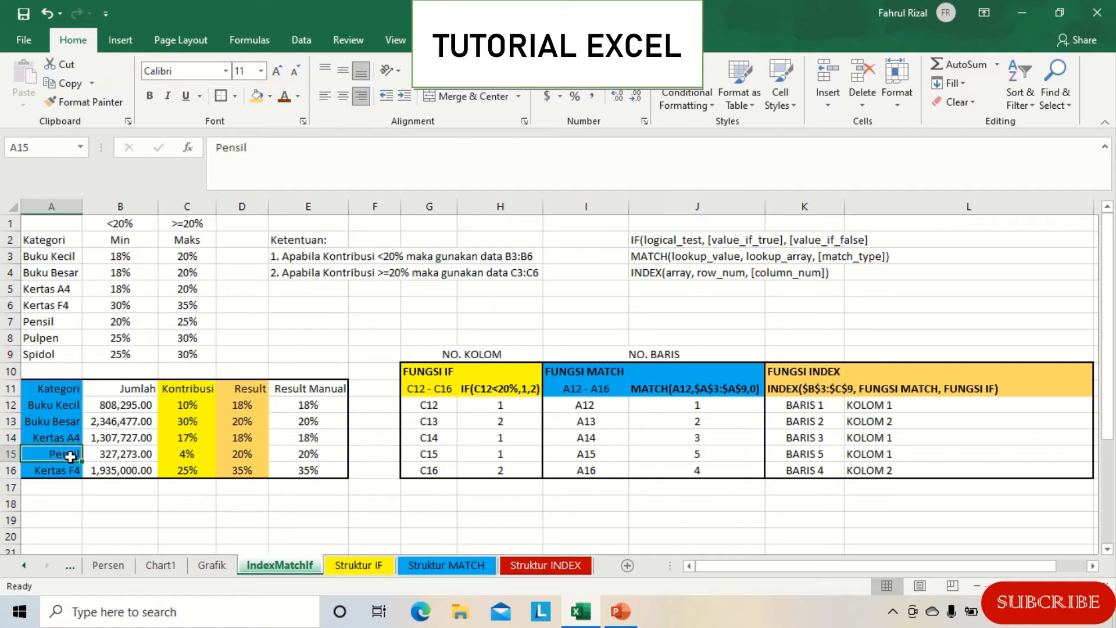
pyautogui.click(55, 320)
pyautogui.click(695, 456)
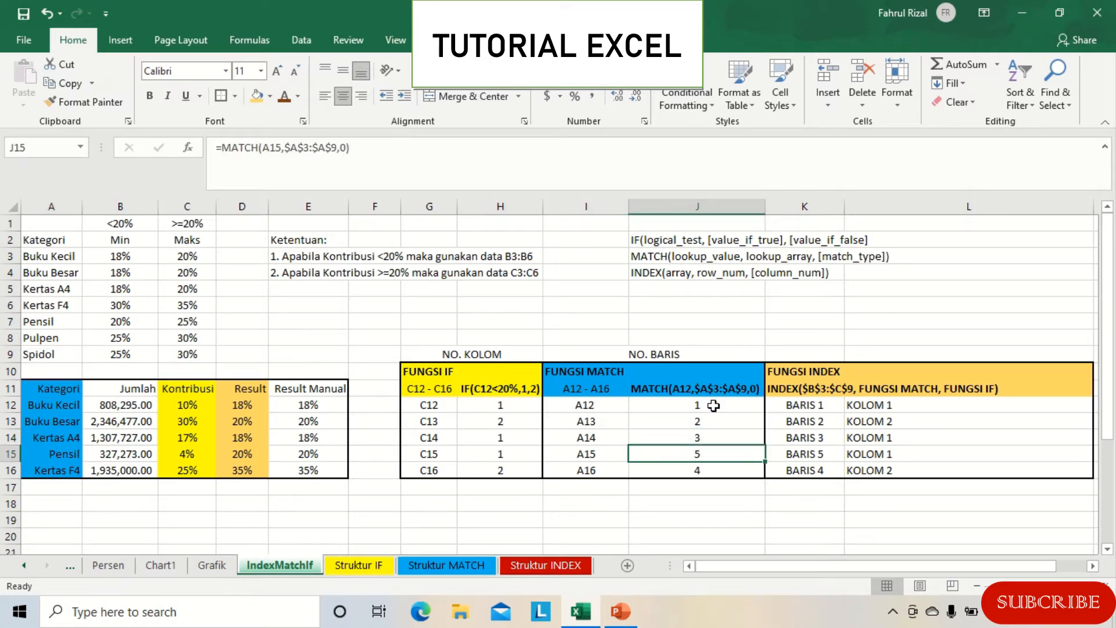
# Compare the MATCH row numbers in J12:J16 and the IF column numbers in H12:H16 with the BARIS and KOLOM pairs in K12:L16.
pyautogui.moveTo(715, 405); pyautogui.dragTo(726, 477)
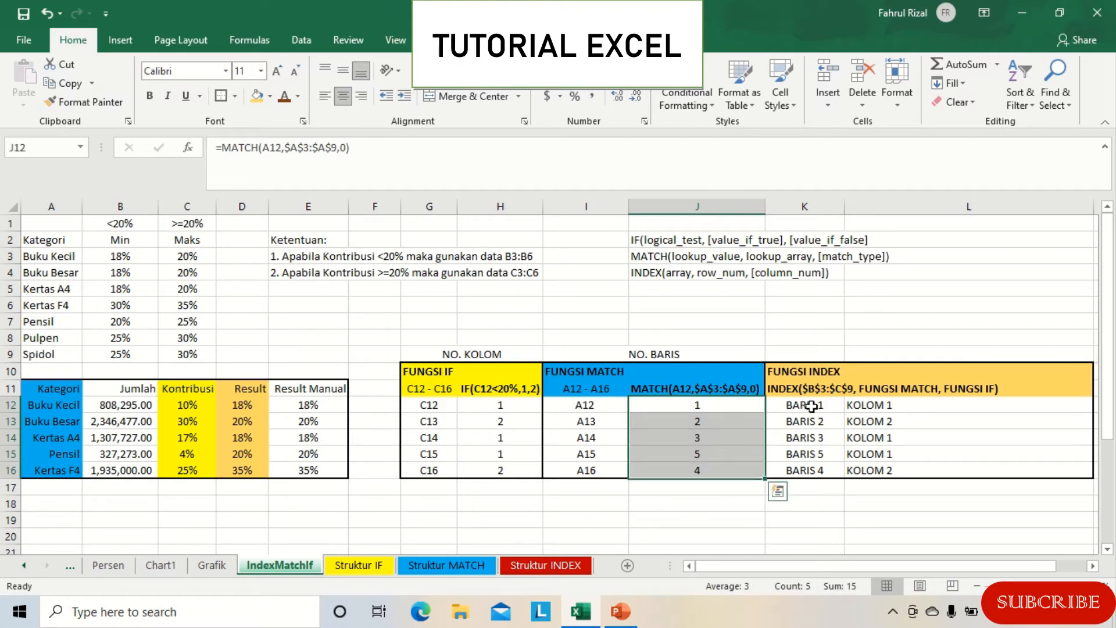
pyautogui.moveTo(812, 406); pyautogui.dragTo(911, 469)
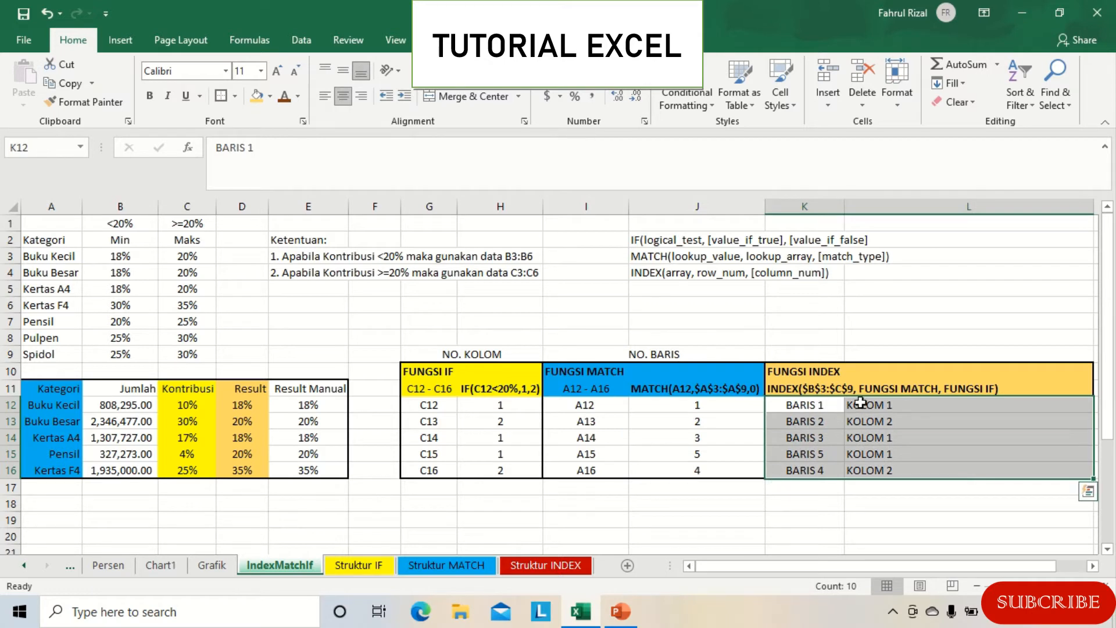
pyautogui.click(694, 411)
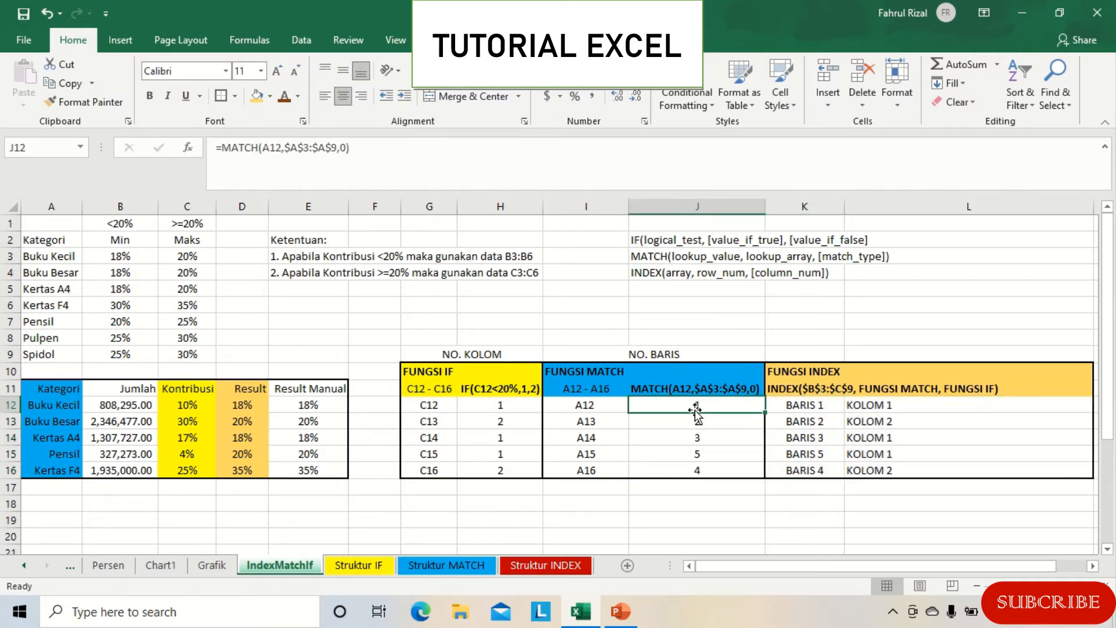
pyautogui.click(516, 409)
pyautogui.click(673, 423)
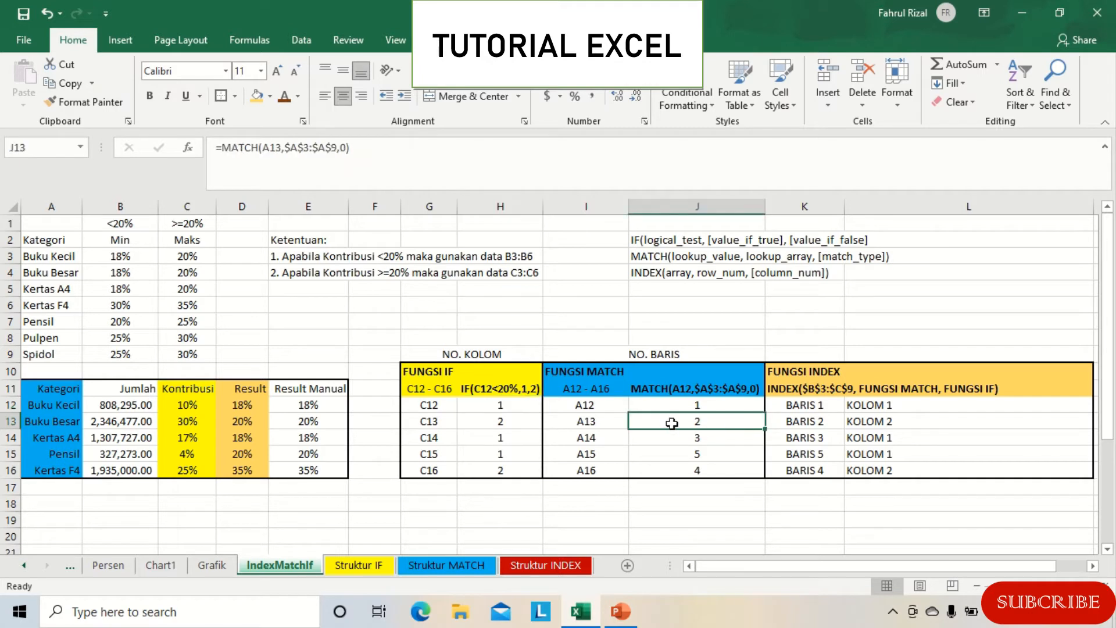
pyautogui.click(522, 419)
pyautogui.click(724, 440)
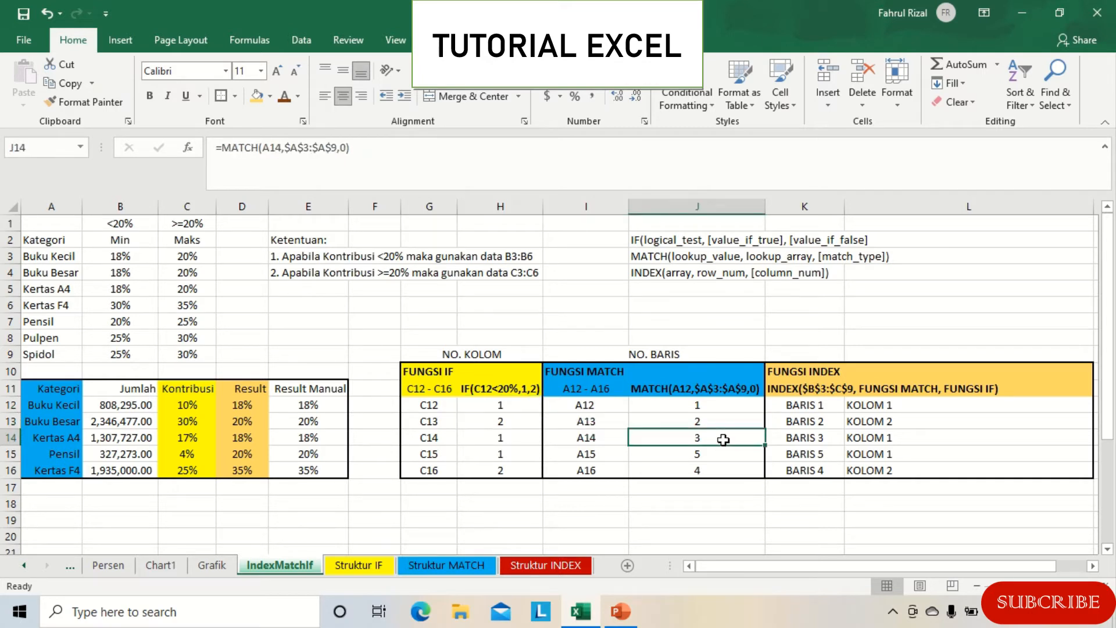
pyautogui.click(510, 442)
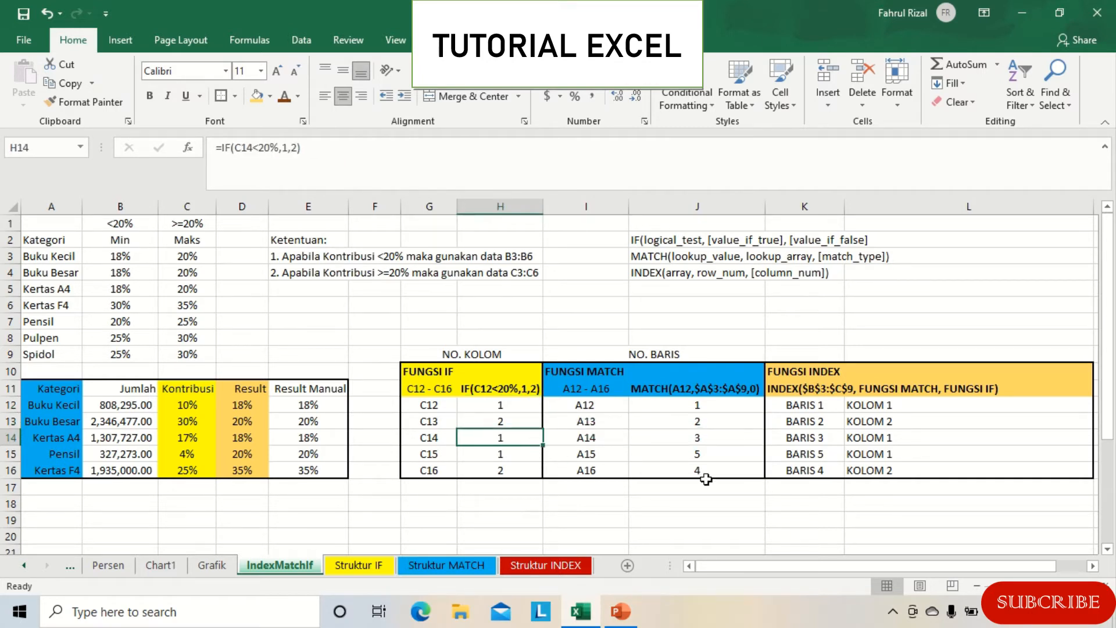
pyautogui.click(709, 456)
pyautogui.click(494, 468)
pyautogui.click(686, 472)
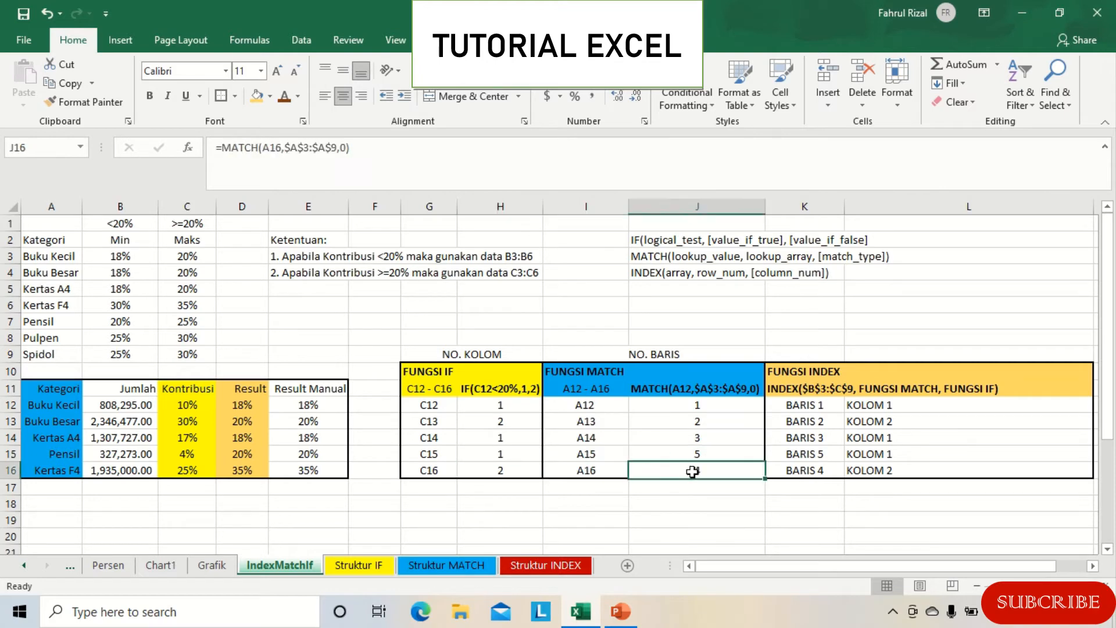
pyautogui.click(512, 476)
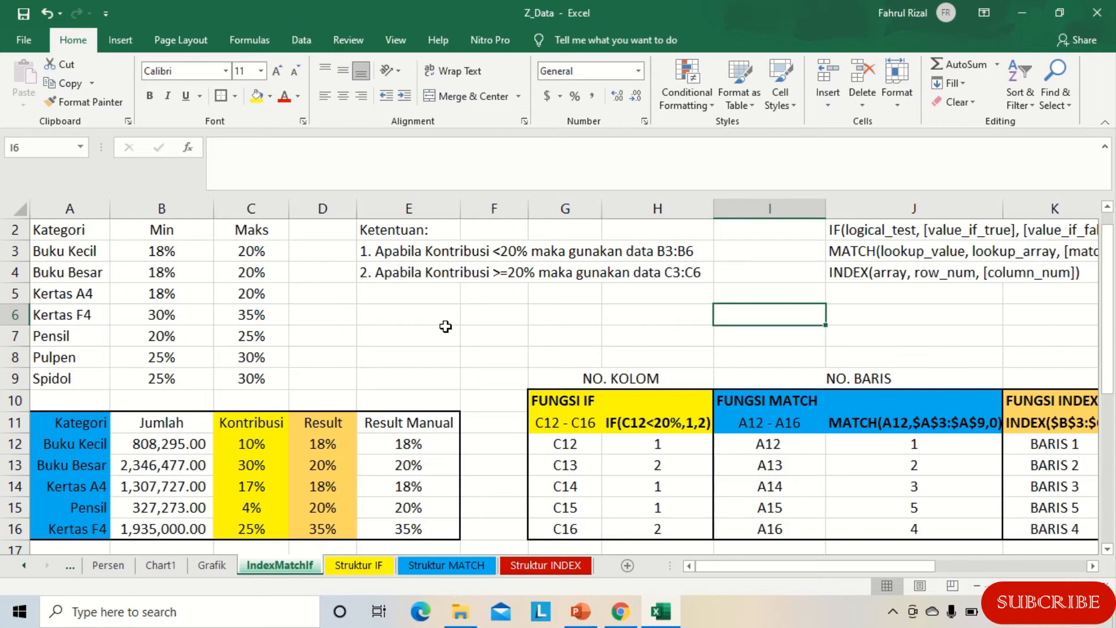
# Examine the INDEX, MATCH and IF arguments of the Result formula in D12, and leave the formula as it is.
pyautogui.click(326, 445)
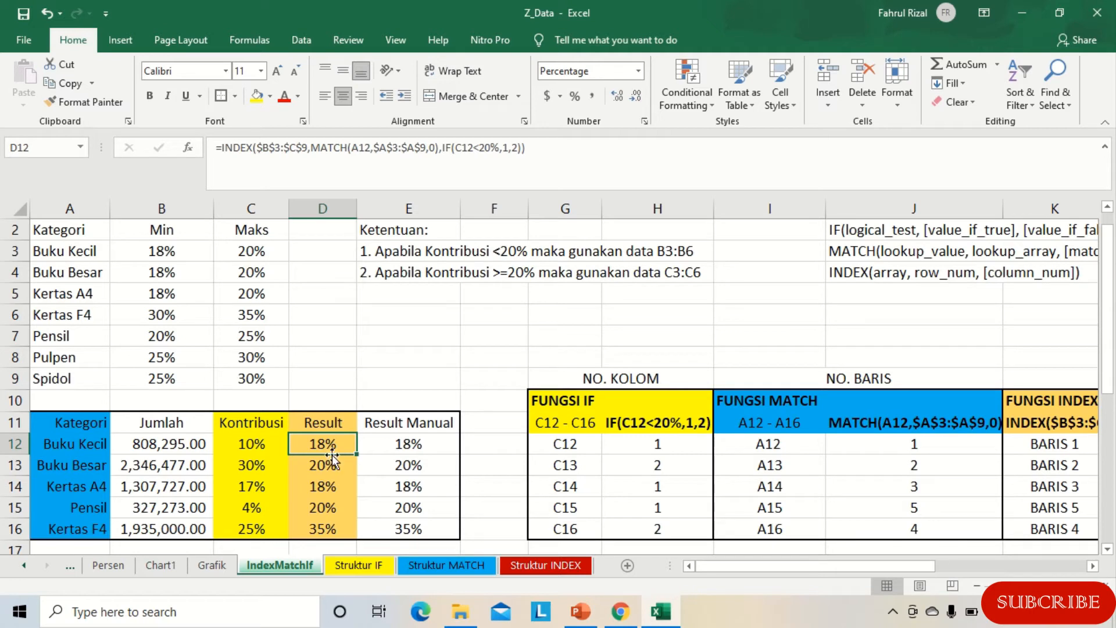
pyautogui.click(588, 153)
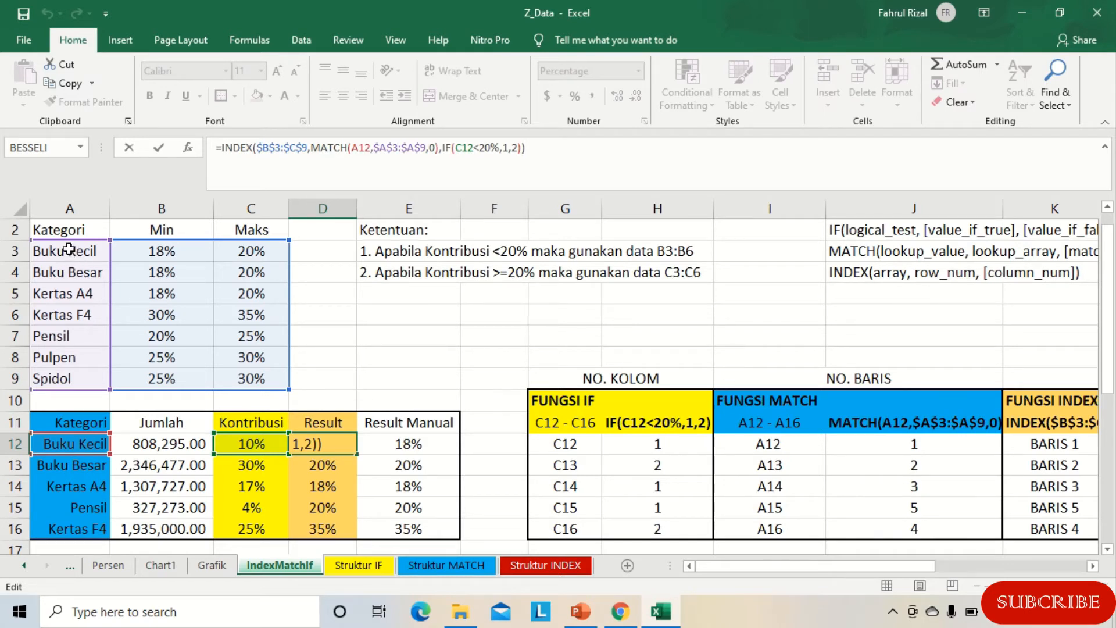
pyautogui.click(389, 148)
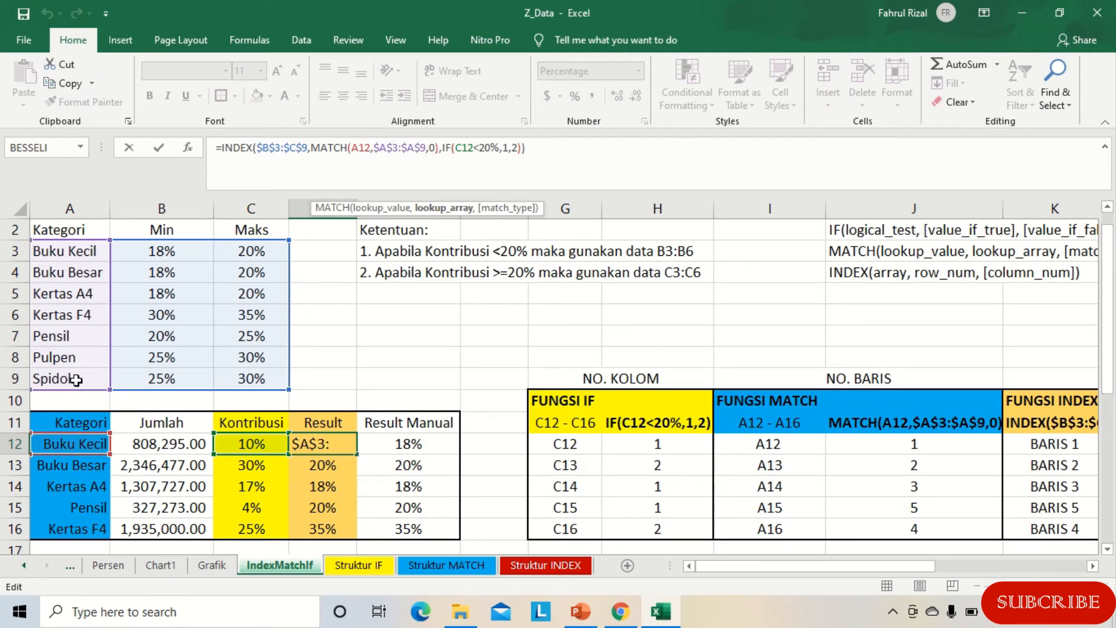
pyautogui.click(290, 148)
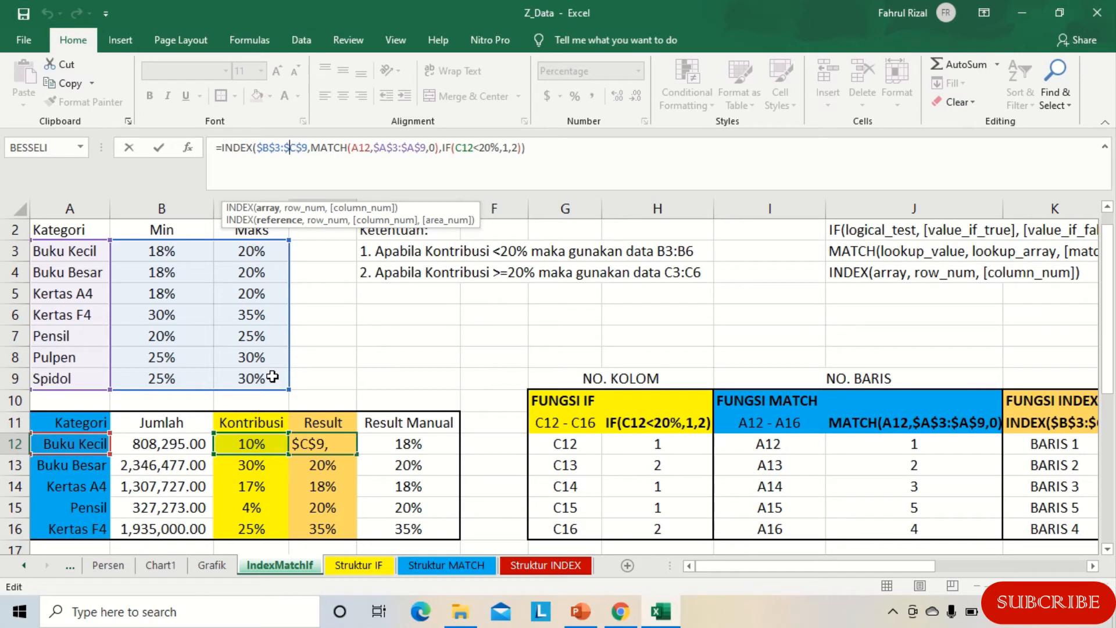
pyautogui.click(366, 147)
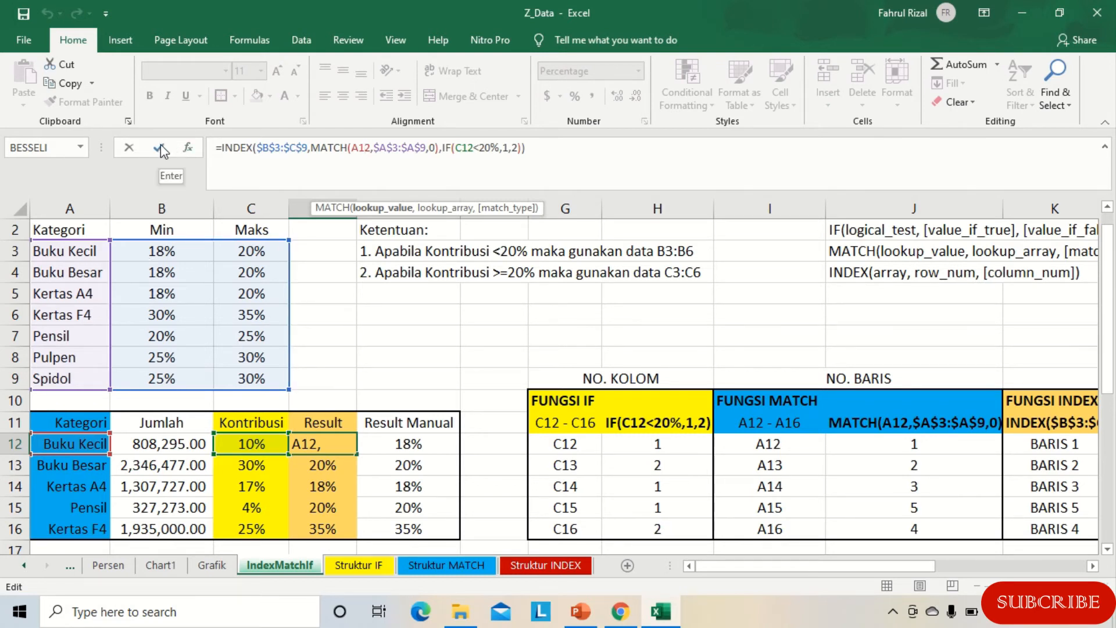
pyautogui.hotkey('ctrl', 'Return')
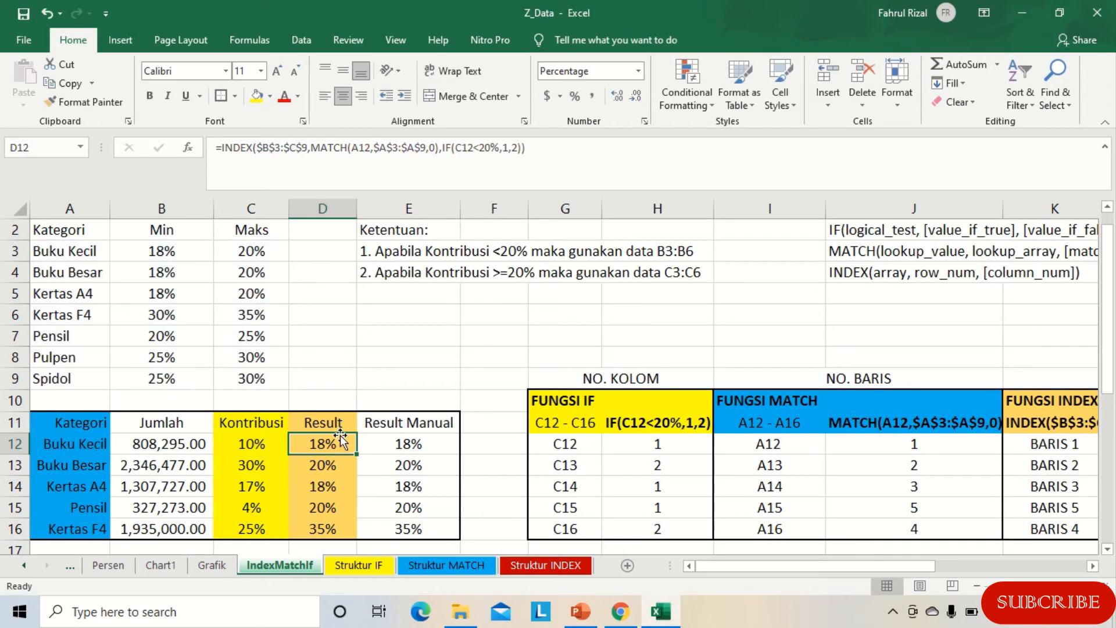
# Fill the Result formula from D12 down to D16 and check the Result Manual value in E12.
pyautogui.moveTo(356, 454); pyautogui.dragTo(347, 530)
pyautogui.click(375, 370)
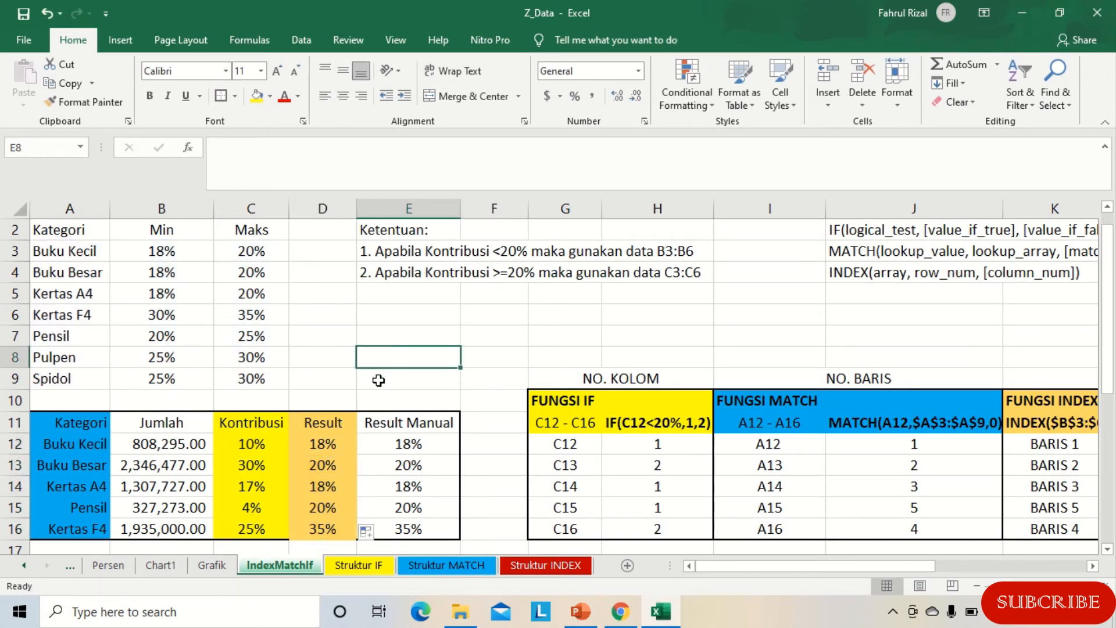
pyautogui.click(425, 443)
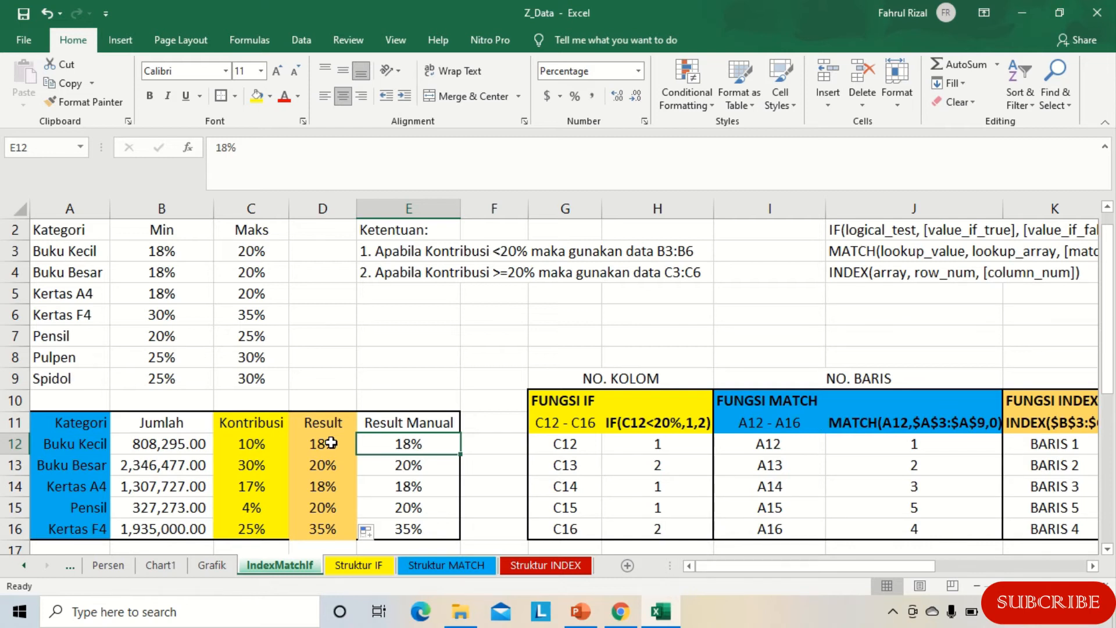
# Review the combined INDEX formula in D12 with its referenced ranges, without editing it.
pyautogui.click(331, 443)
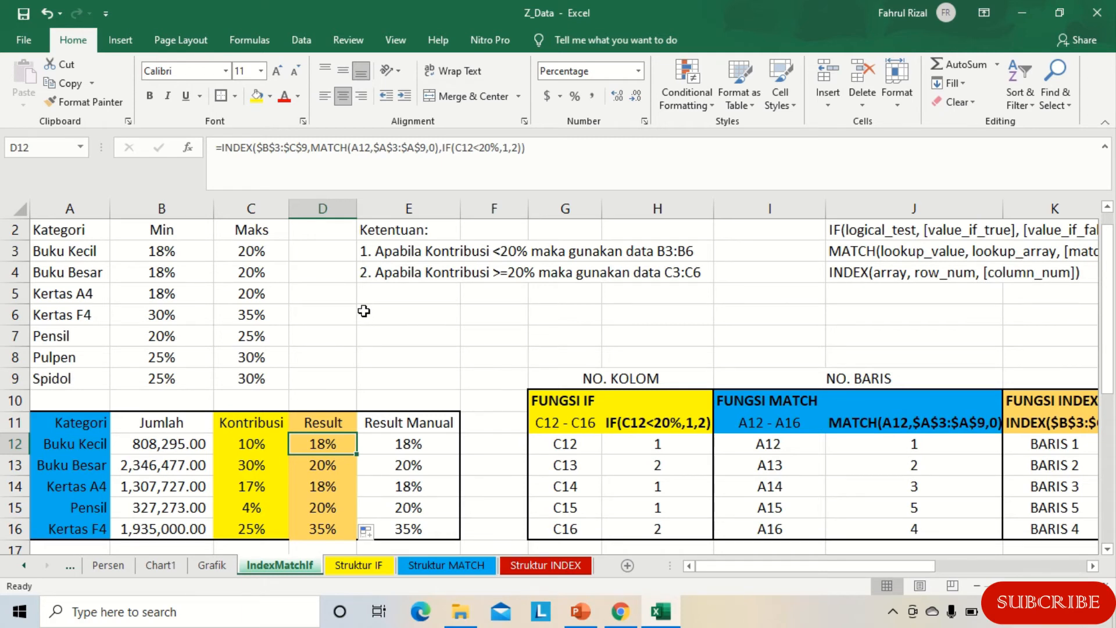
pyautogui.click(218, 148)
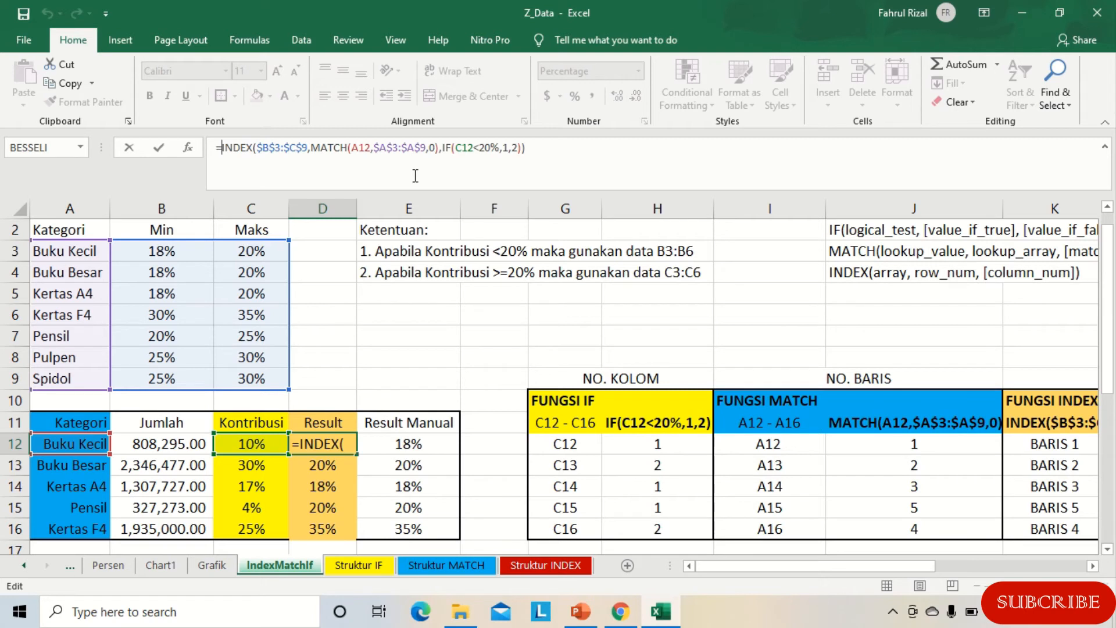
pyautogui.click(130, 147)
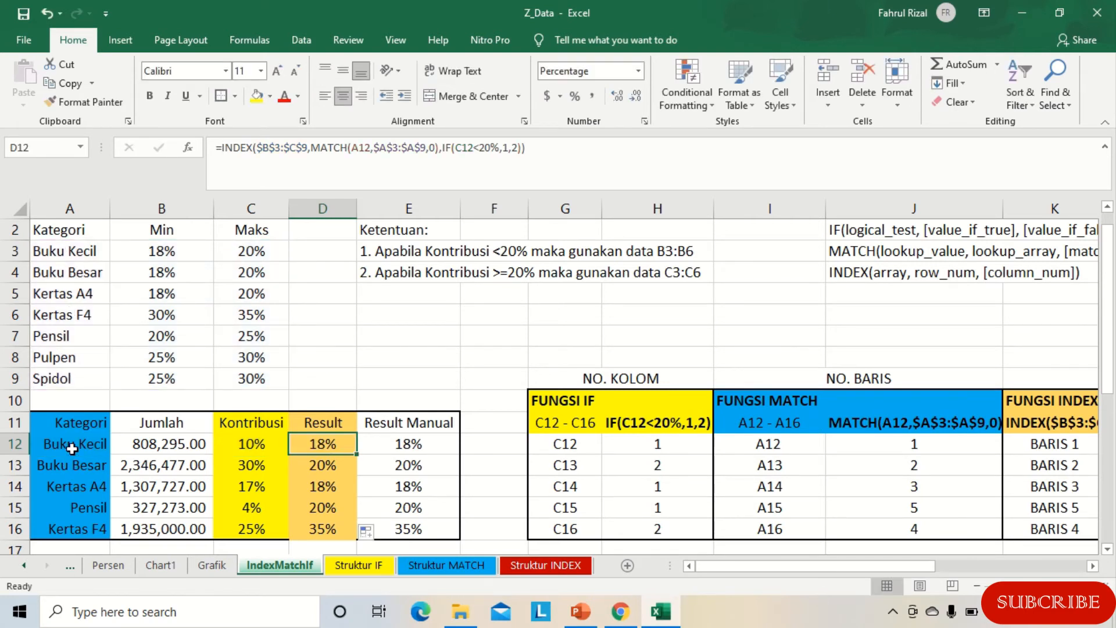
# Review the reference categories in A3:A9 and change the category in A12 to Gunting.
pyautogui.moveTo(61, 249); pyautogui.dragTo(75, 373)
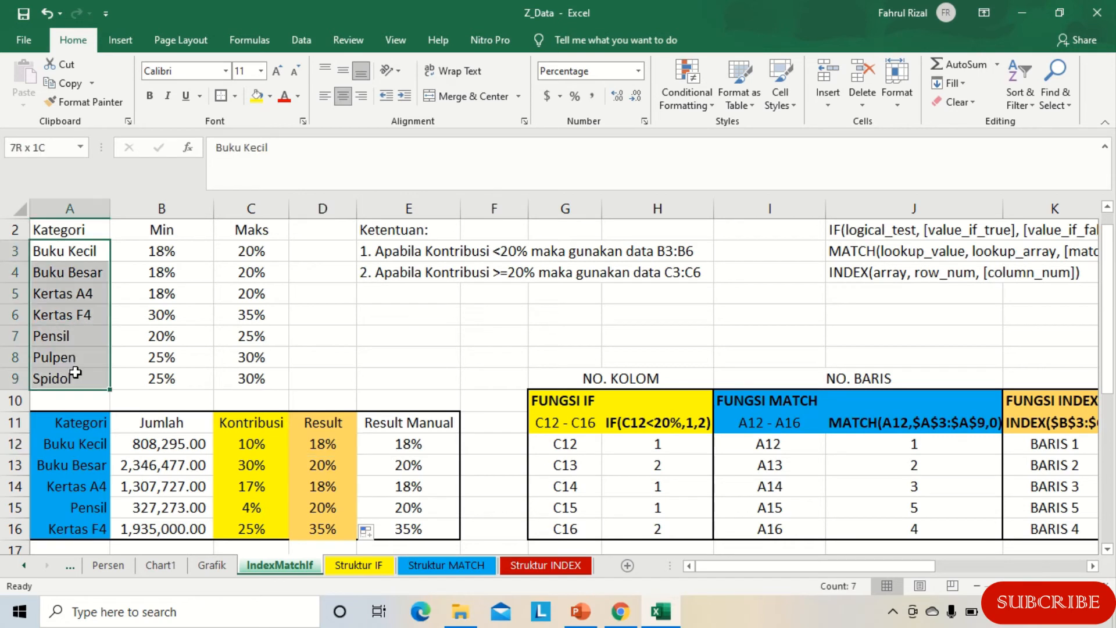
pyautogui.click(89, 447)
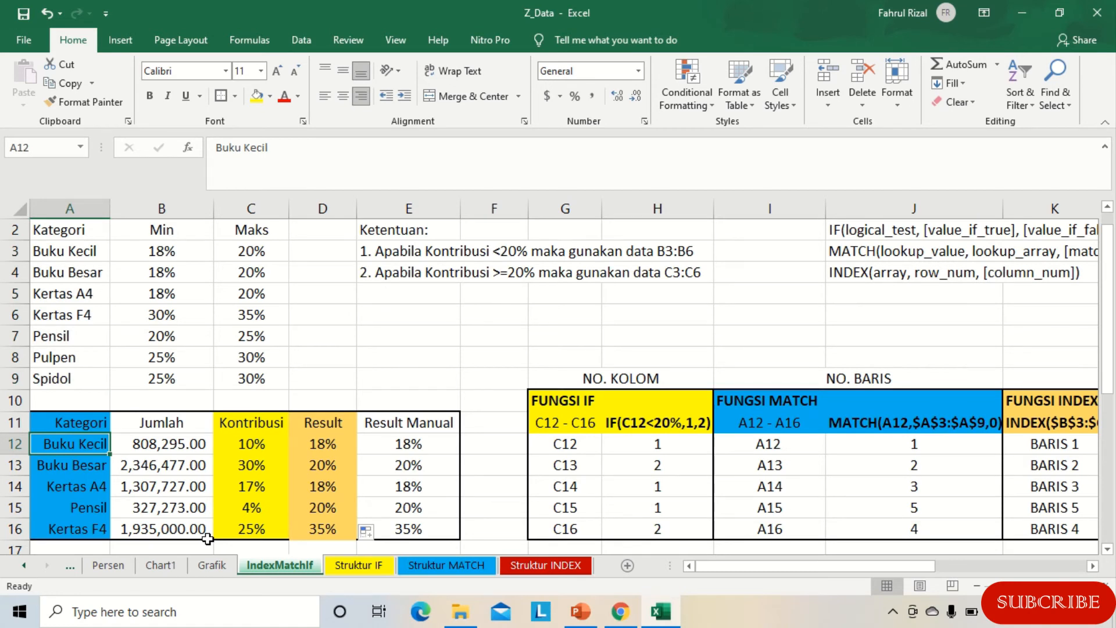
pyautogui.write('Gunting')
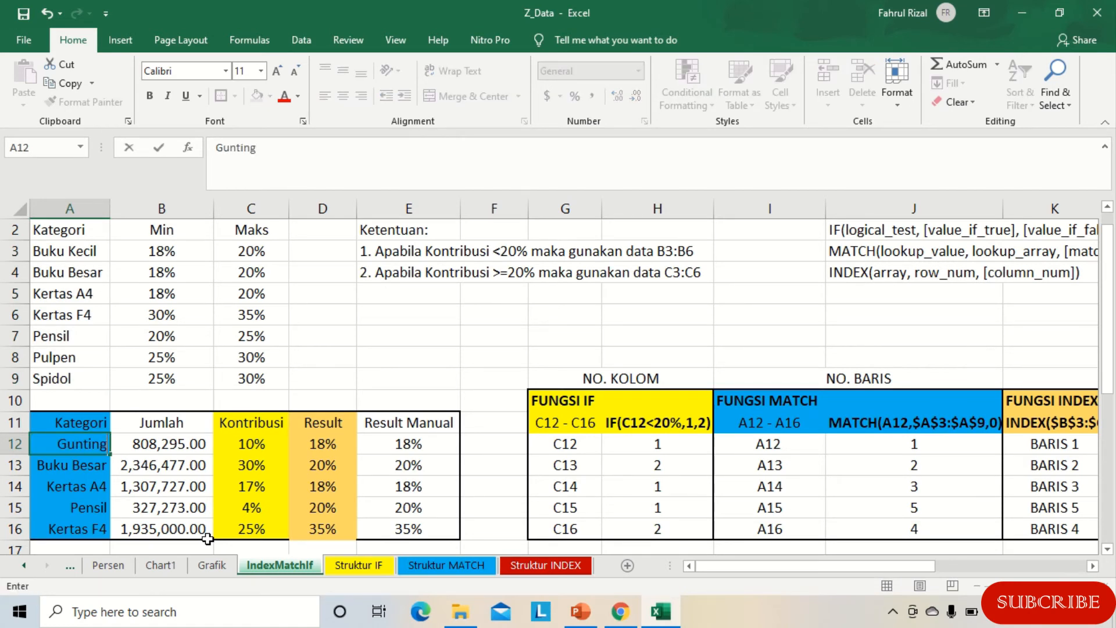
pyautogui.press('Return')
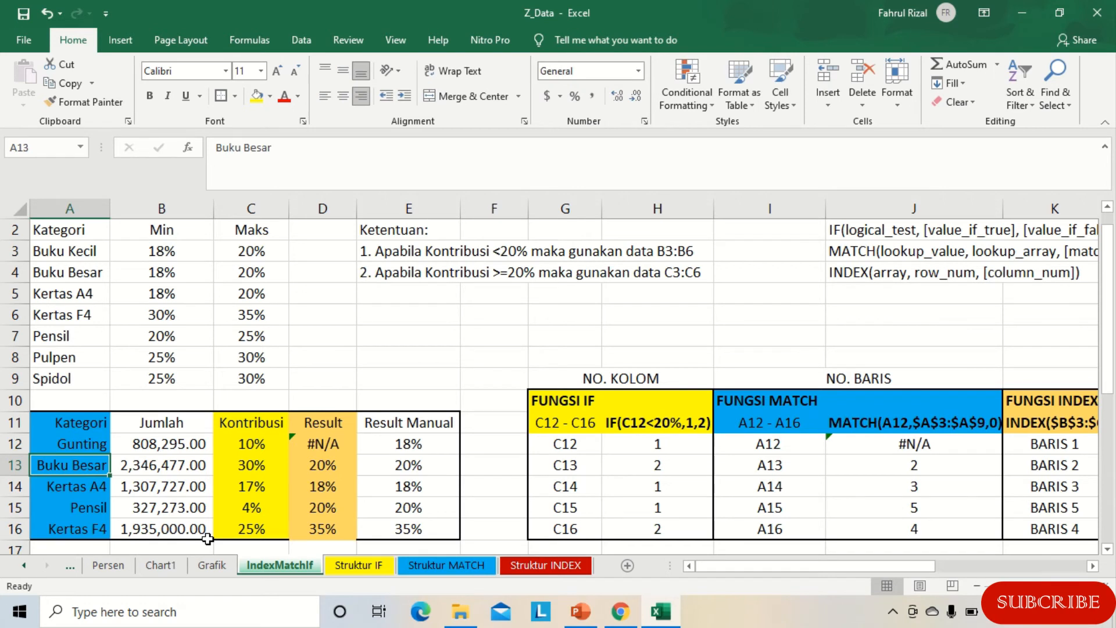
# Wrap the Result formula in D12 in IFERROR with an empty string as the error value, and fill it down to D16.
pyautogui.click(336, 444)
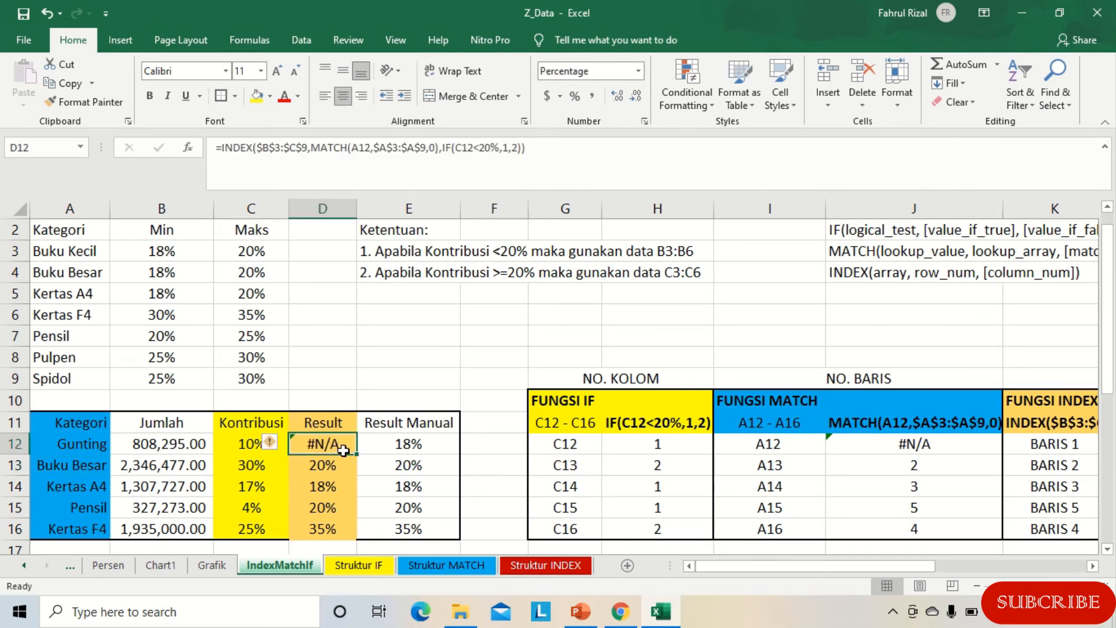
pyautogui.click(222, 150)
pyautogui.write('IF')
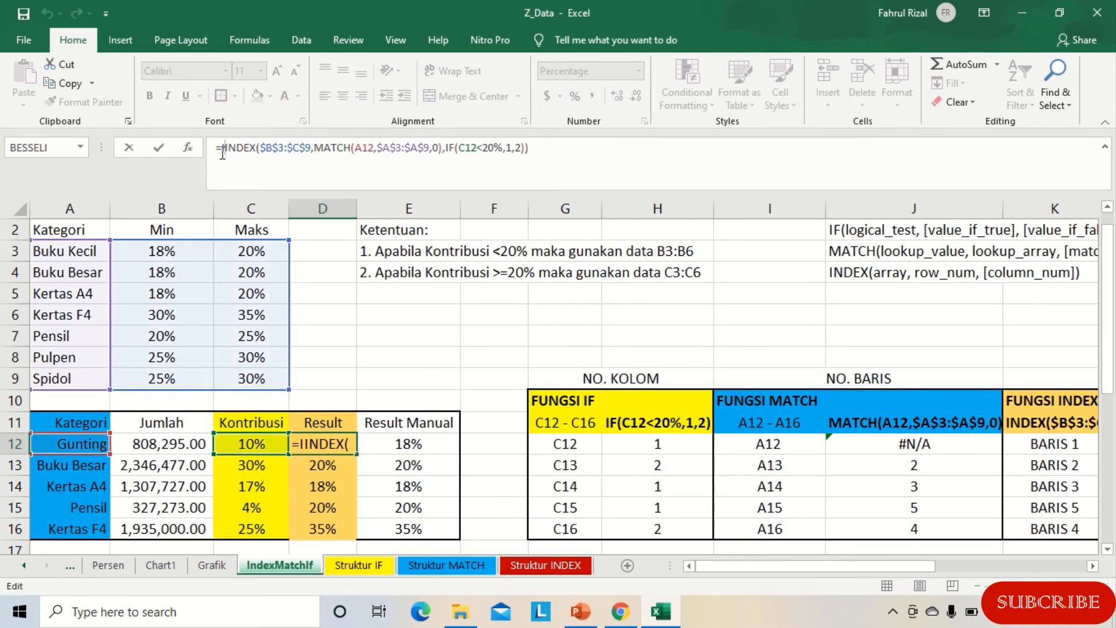
pyautogui.write('E')
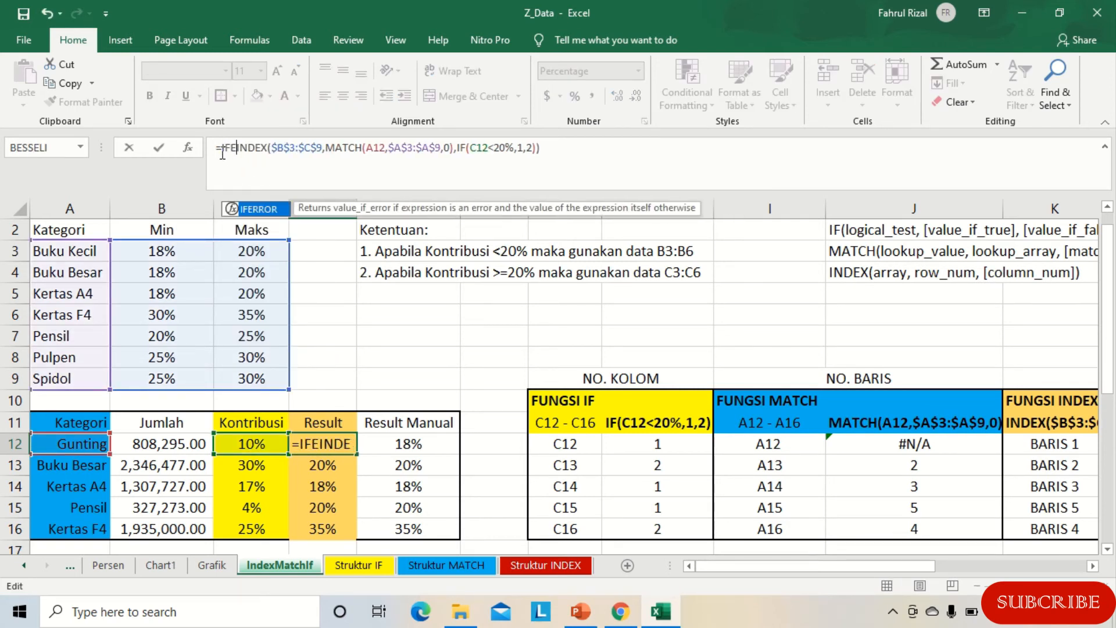
pyautogui.press('Tab')
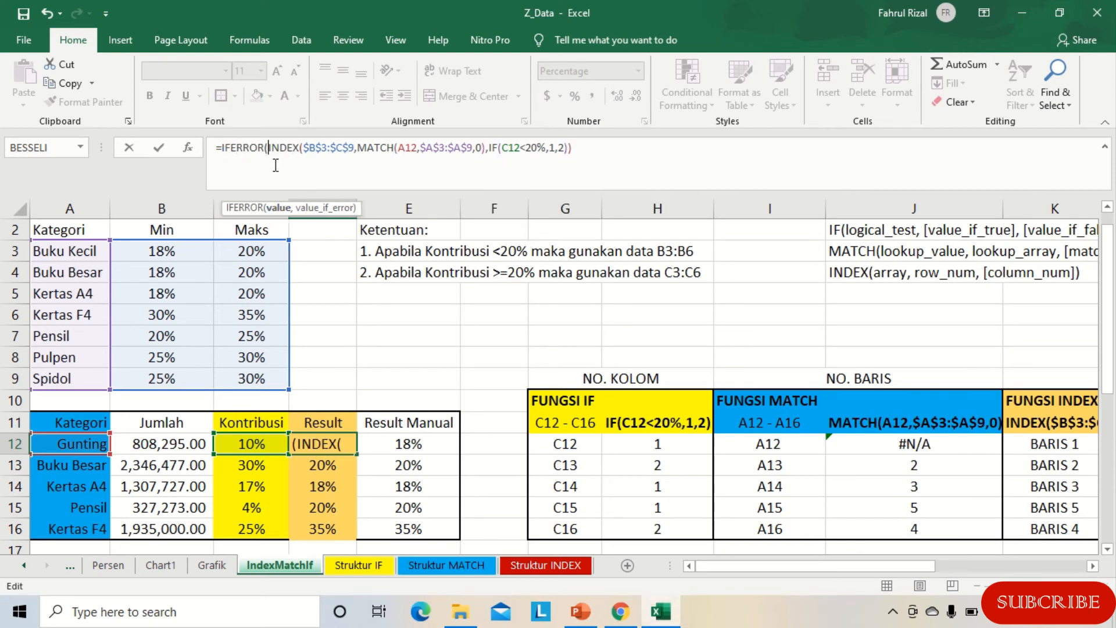
pyautogui.click(577, 151)
pyautogui.write(',')
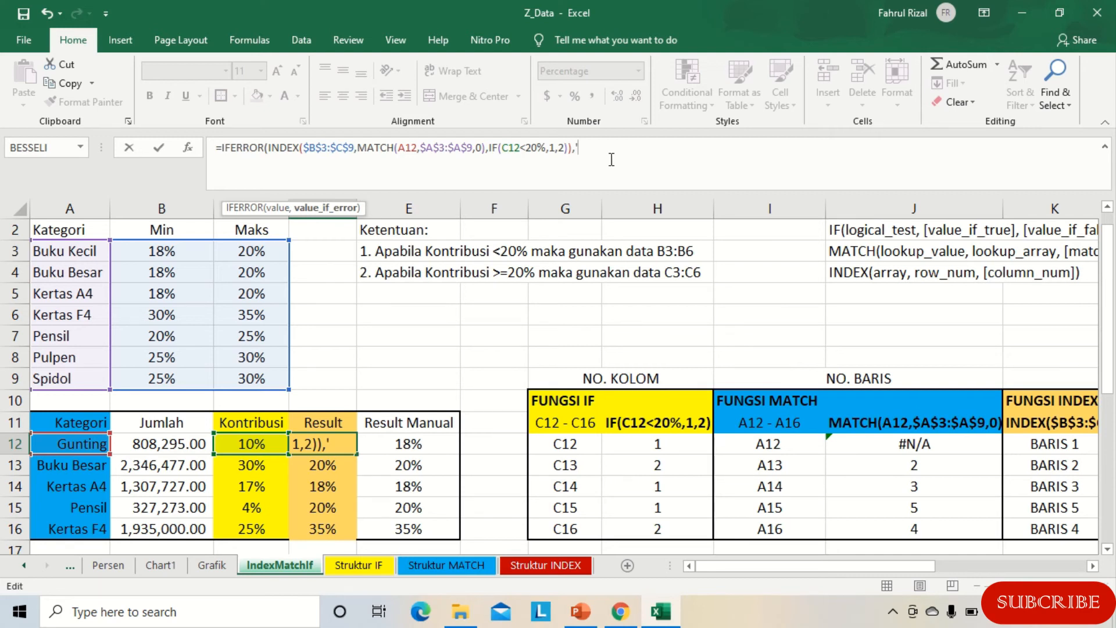
pyautogui.write('"")')
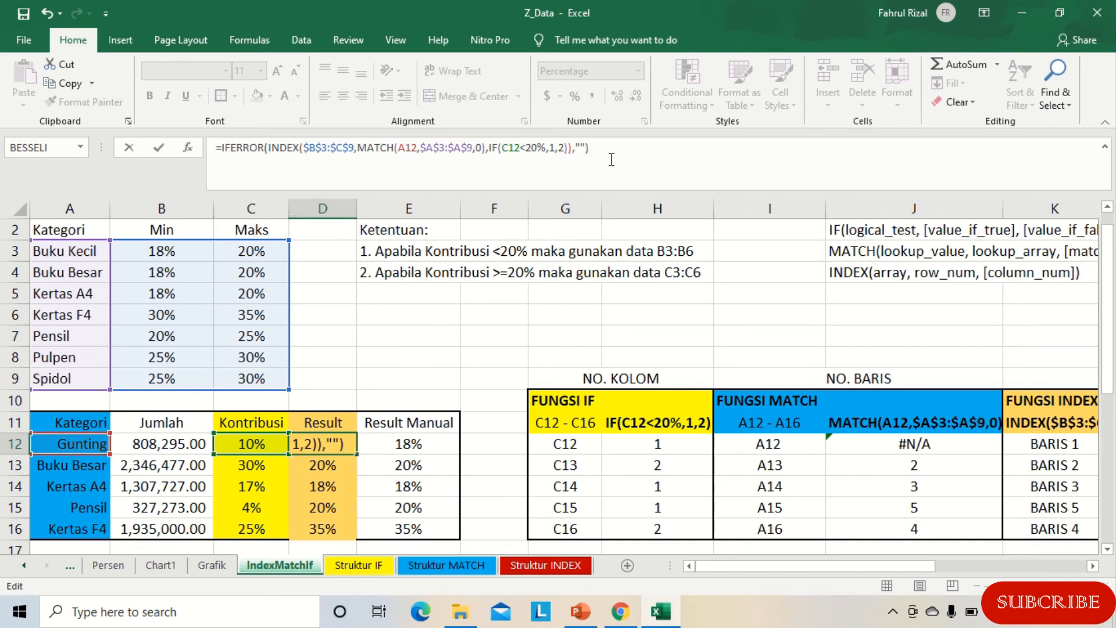
pyautogui.press('Return')
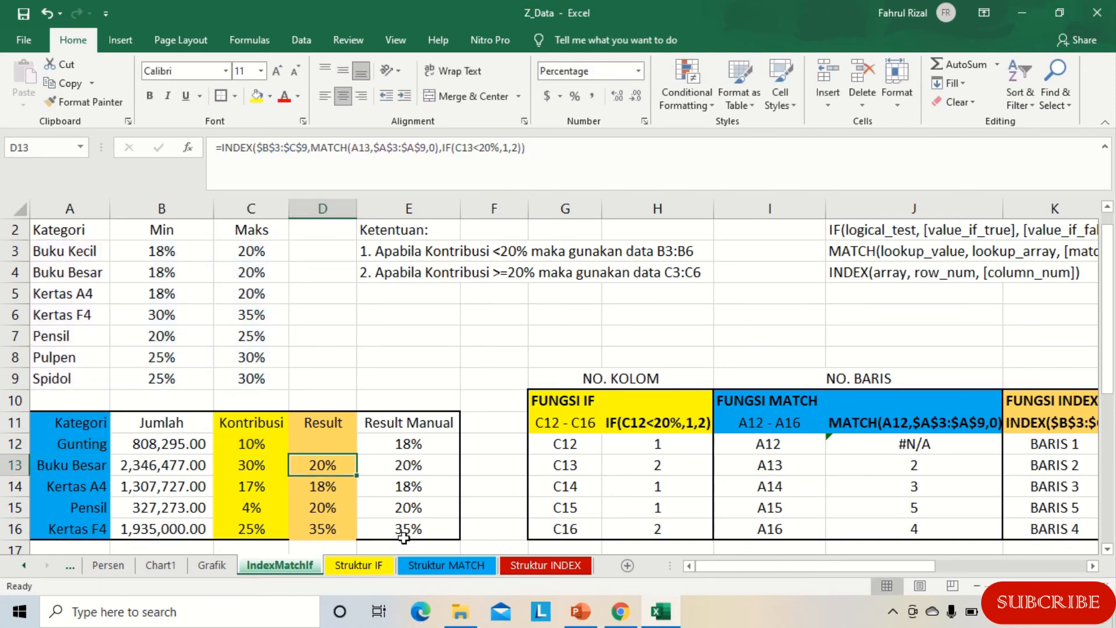
pyautogui.click(343, 447)
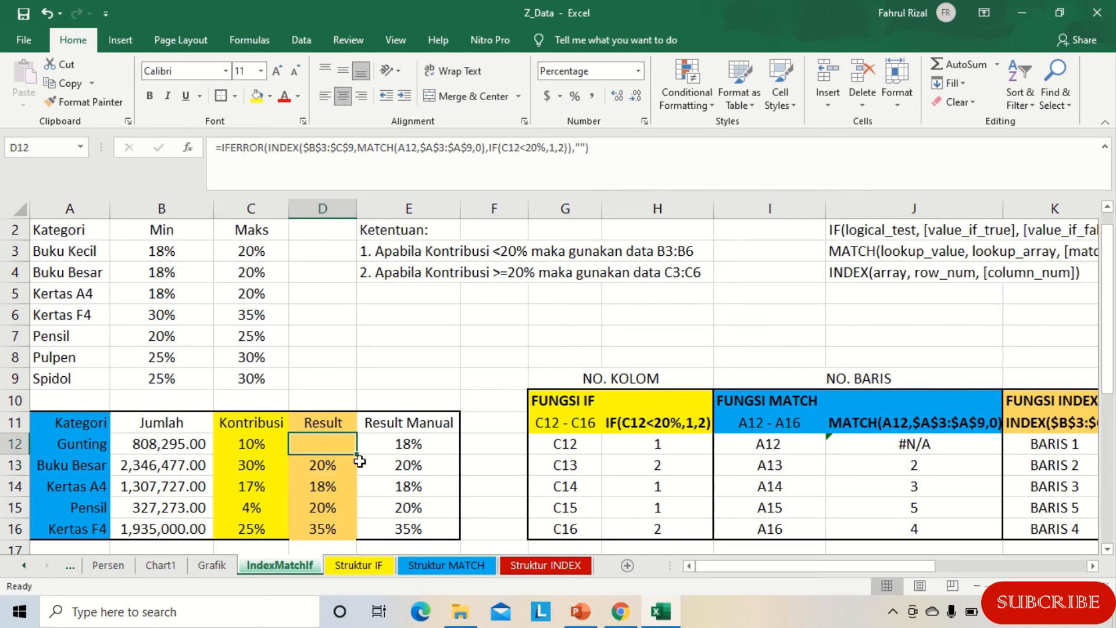
pyautogui.moveTo(360, 453); pyautogui.dragTo(349, 531)
# Change the category in A13 to Kertas A0.
pyautogui.click(100, 466)
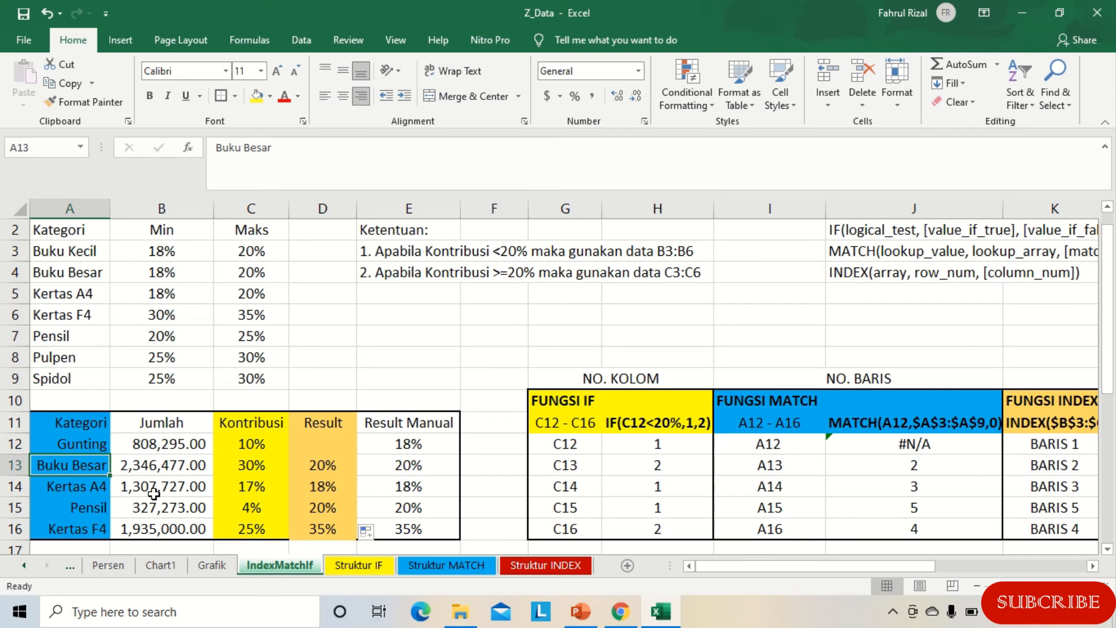
pyautogui.write('Kertar')
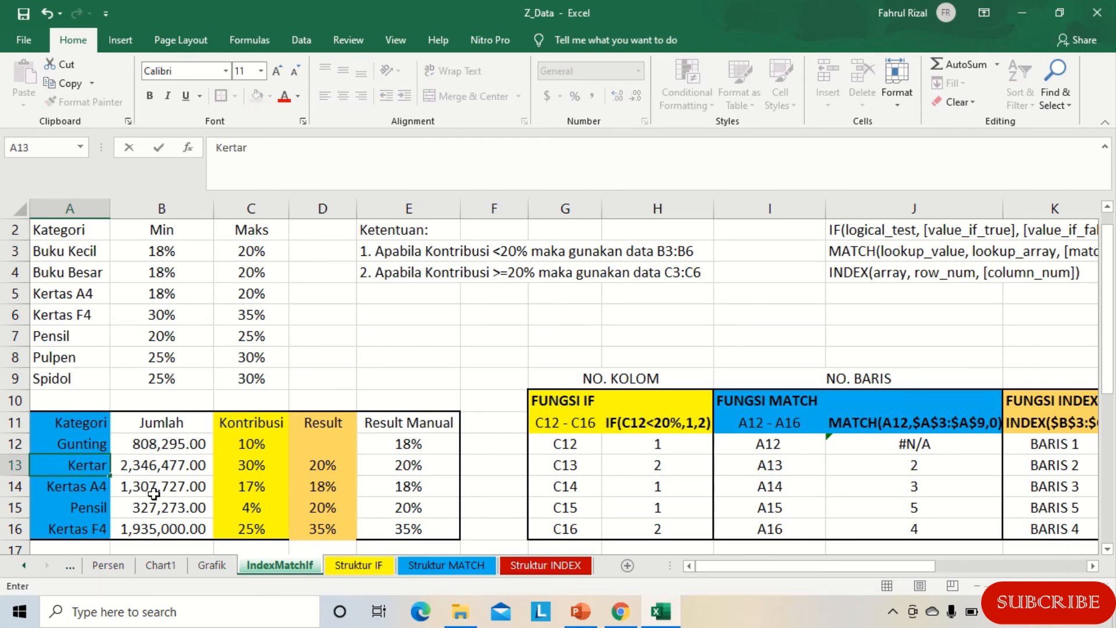
pyautogui.click(293, 161)
pyautogui.press('BackSpace')
pyautogui.write('s A4')
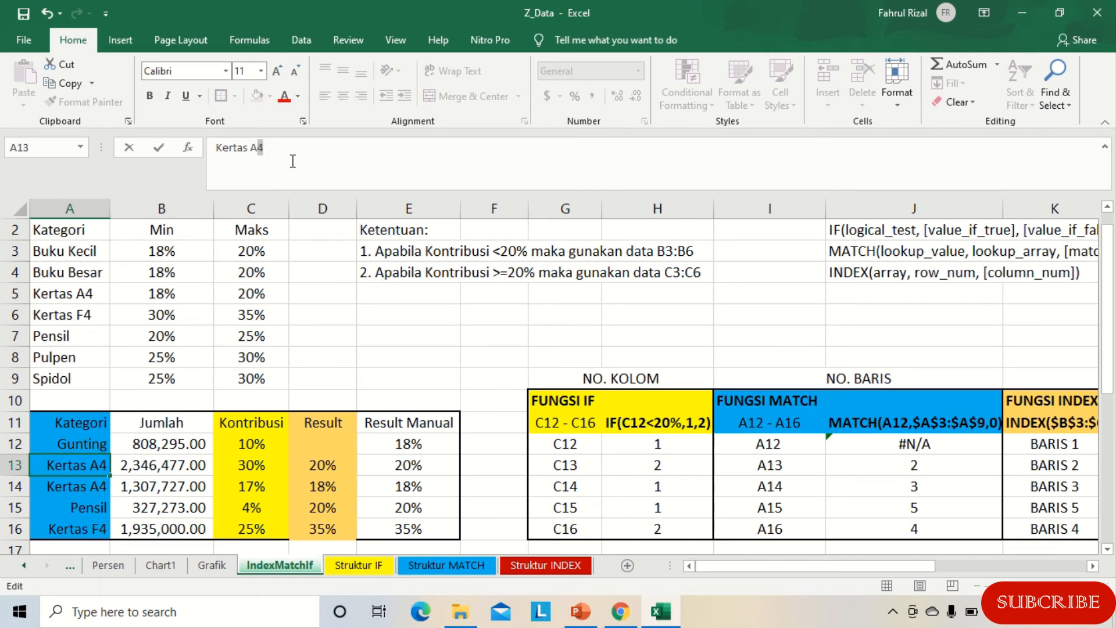
pyautogui.write('0')
pyautogui.press('Return')
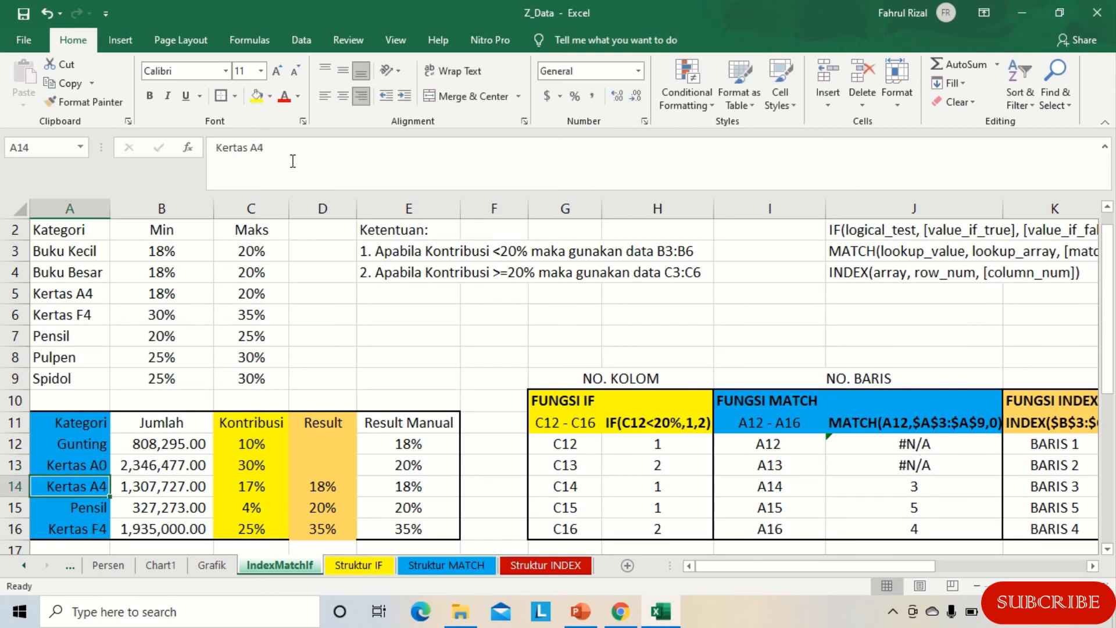
# Check the MATCH results in J12:J13 and the IFERROR error-value argument of the Result formula in D12, without editing.
pyautogui.click(945, 448)
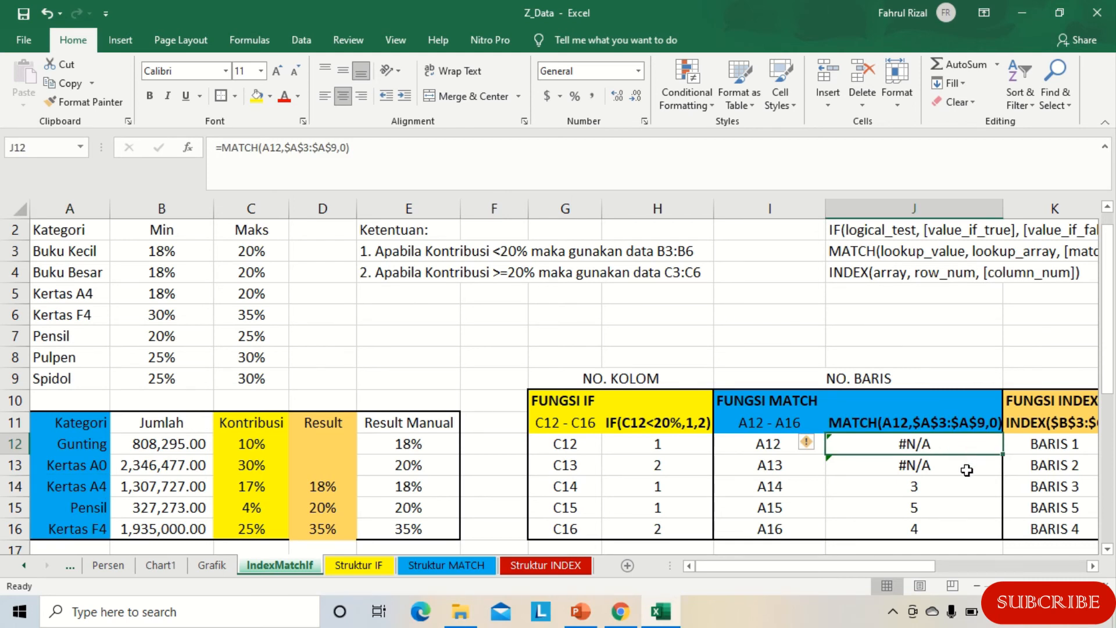
pyautogui.moveTo(967, 469); pyautogui.dragTo(970, 452)
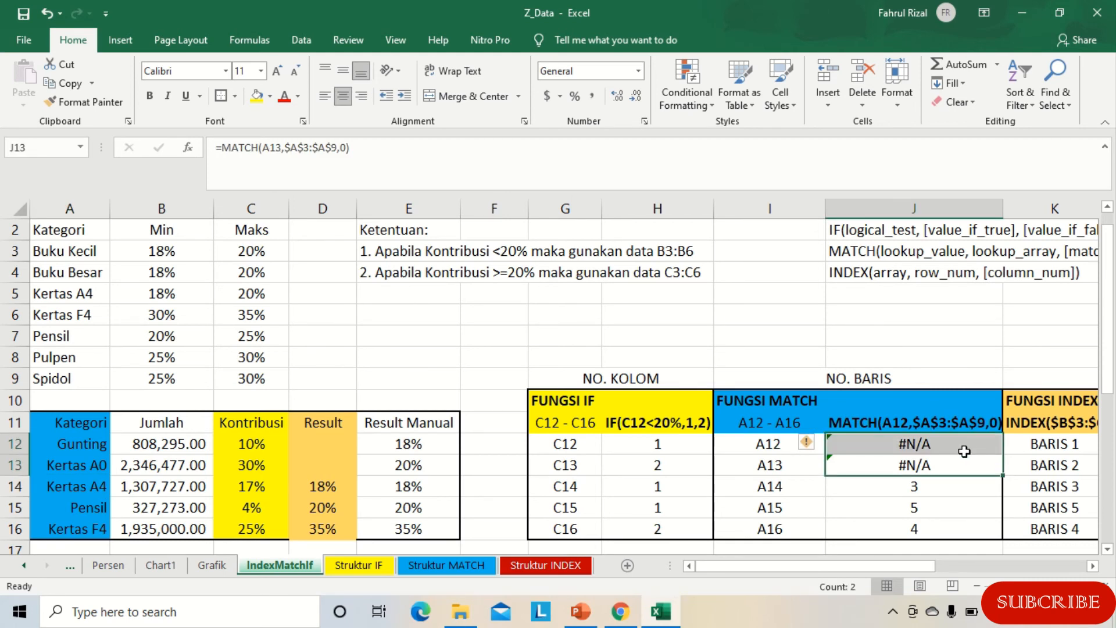
pyautogui.click(329, 444)
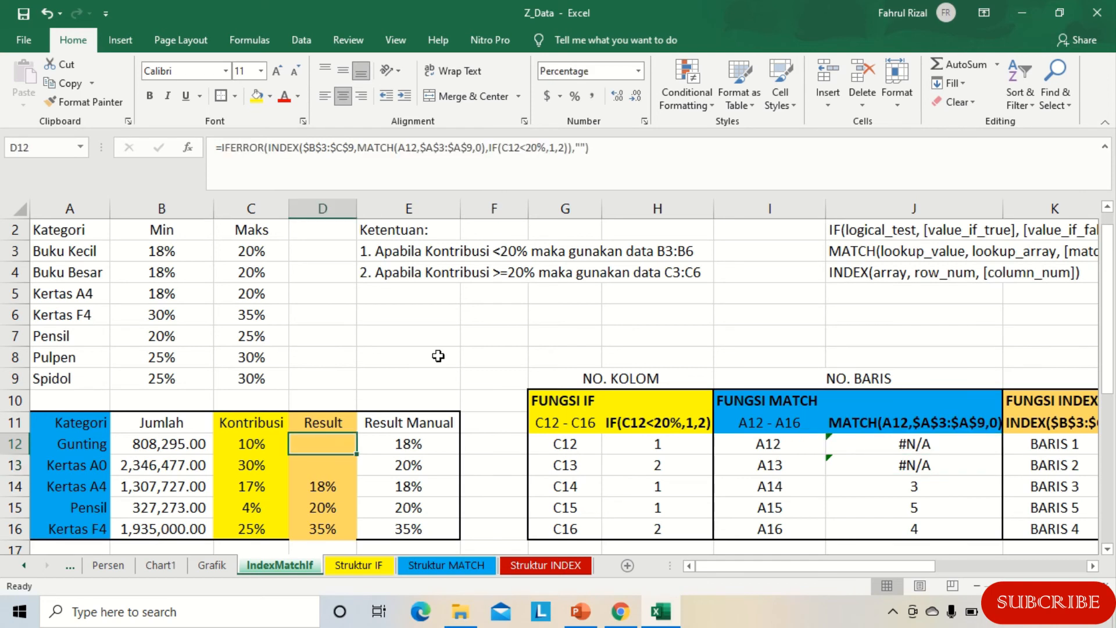
pyautogui.click(583, 148)
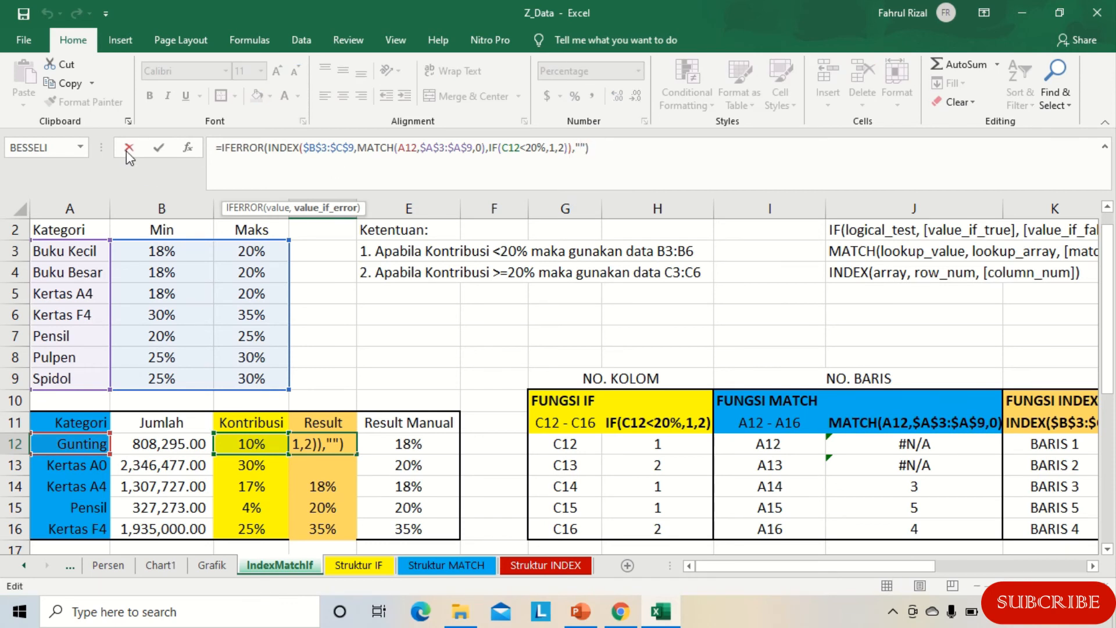
pyautogui.click(157, 149)
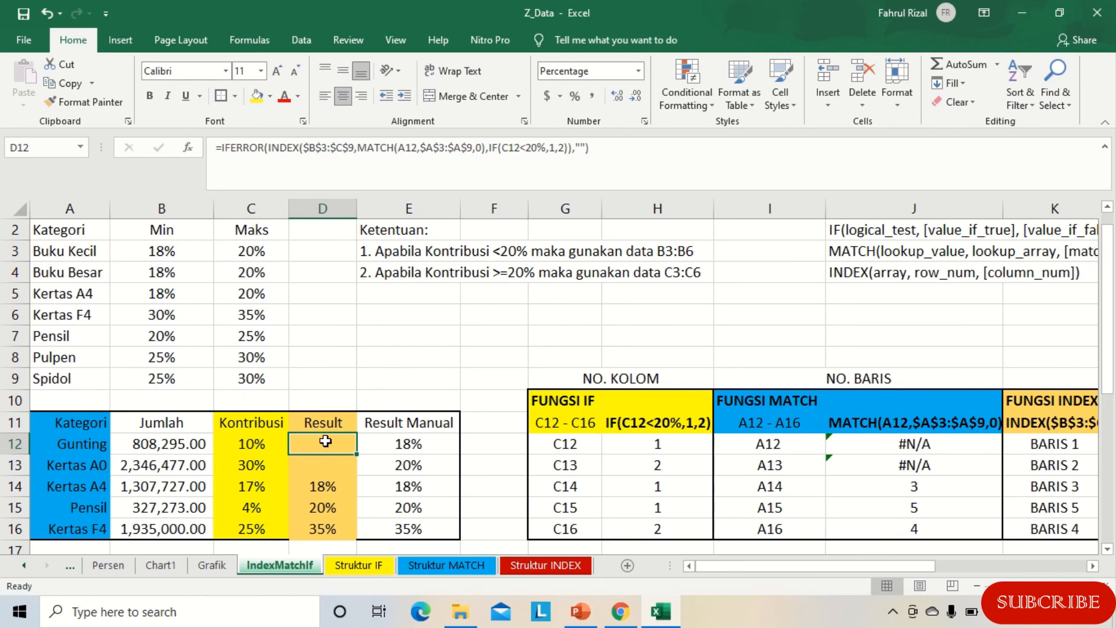
# Set the error value of the IFERROR formula in D12 to the text "Tidak Ada Data".
pyautogui.click(580, 148)
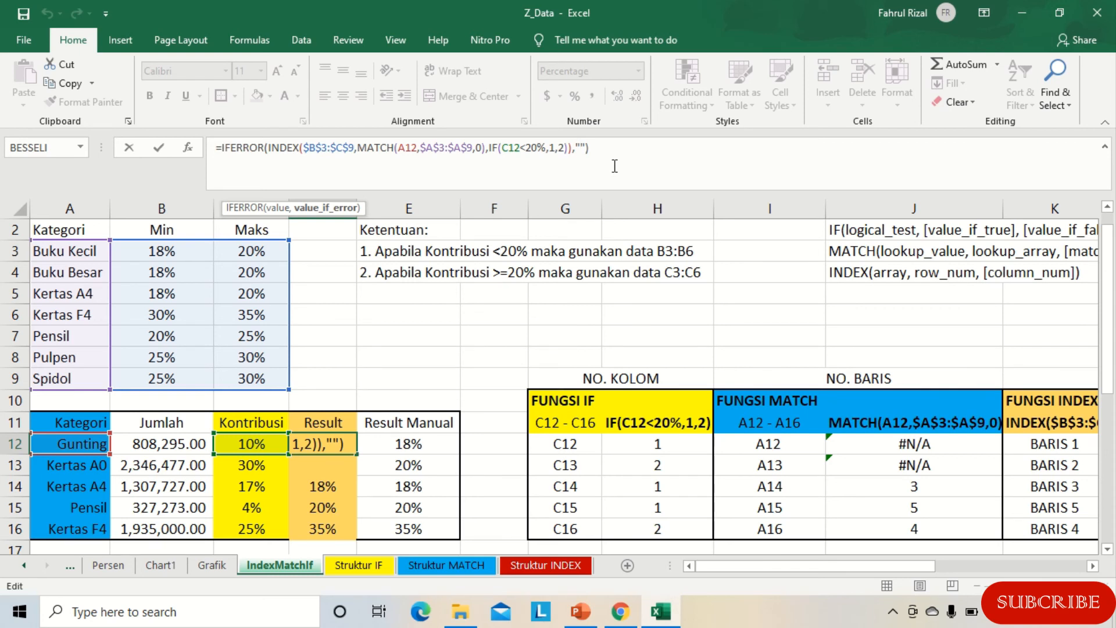
pyautogui.write('Tidak ')
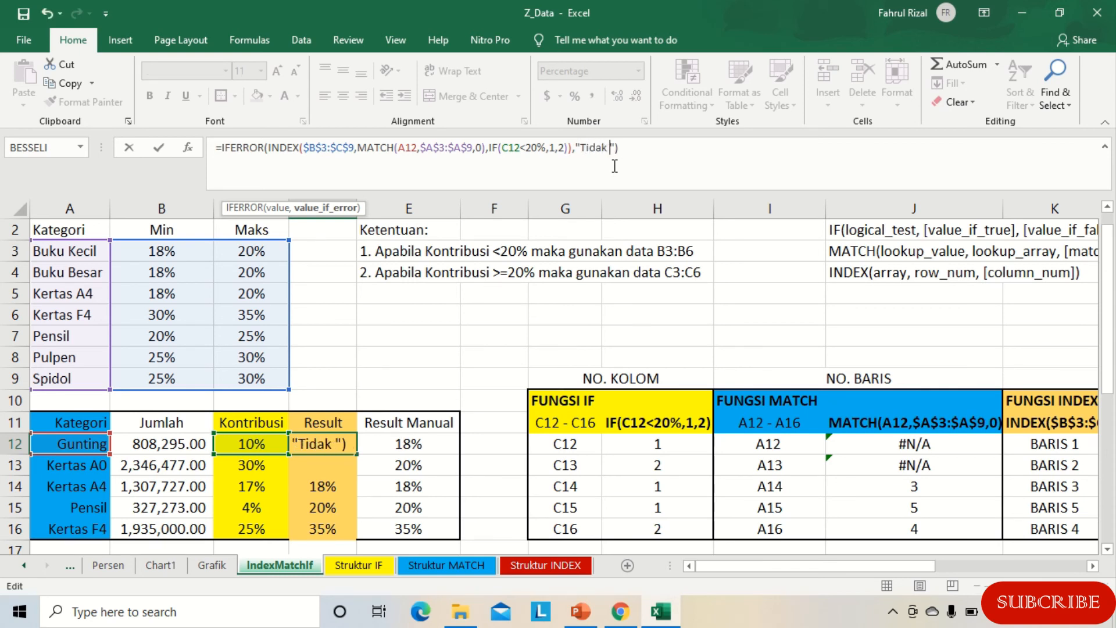
pyautogui.write('Ada D')
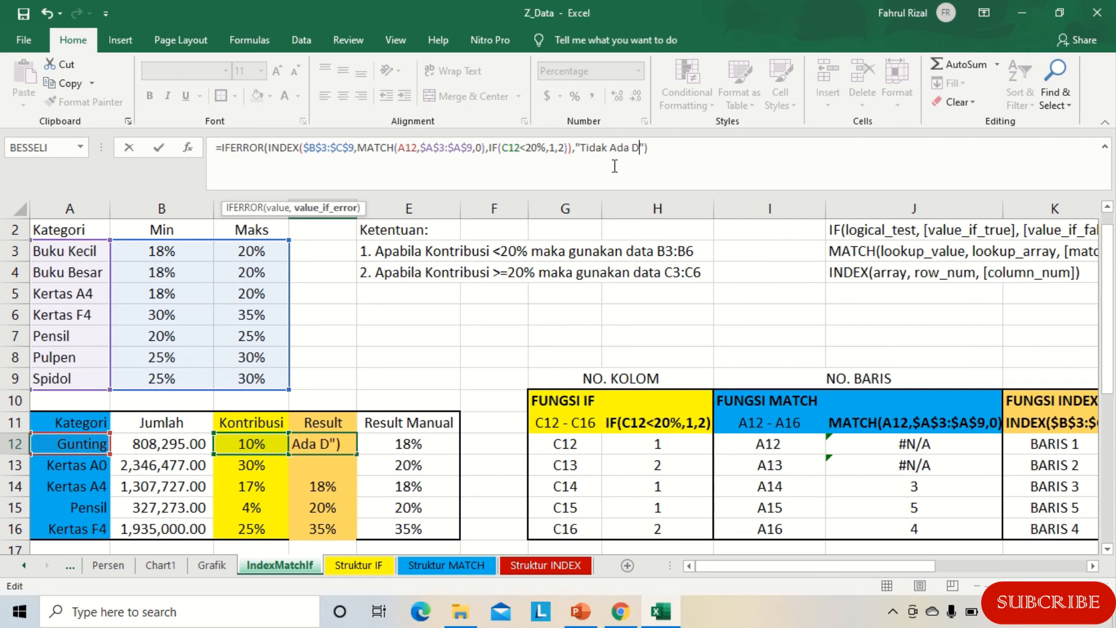
pyautogui.write('ata')
pyautogui.press('Return')
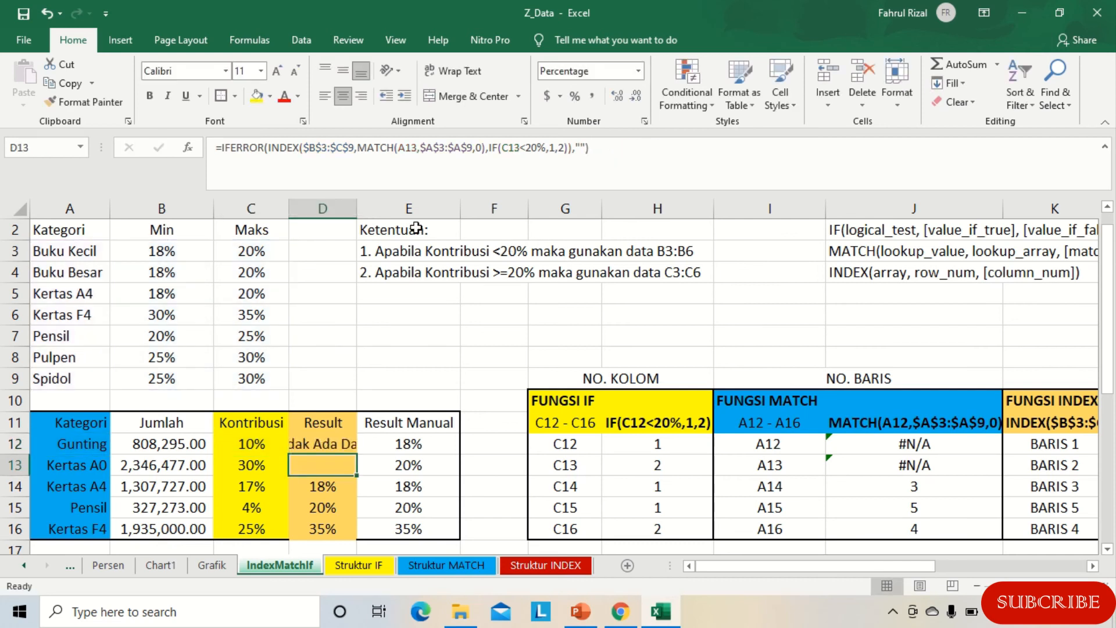
# Autofit the width of column D and fill the updated Result formula from D12 down to D16.
pyautogui.doubleClick(357, 208)
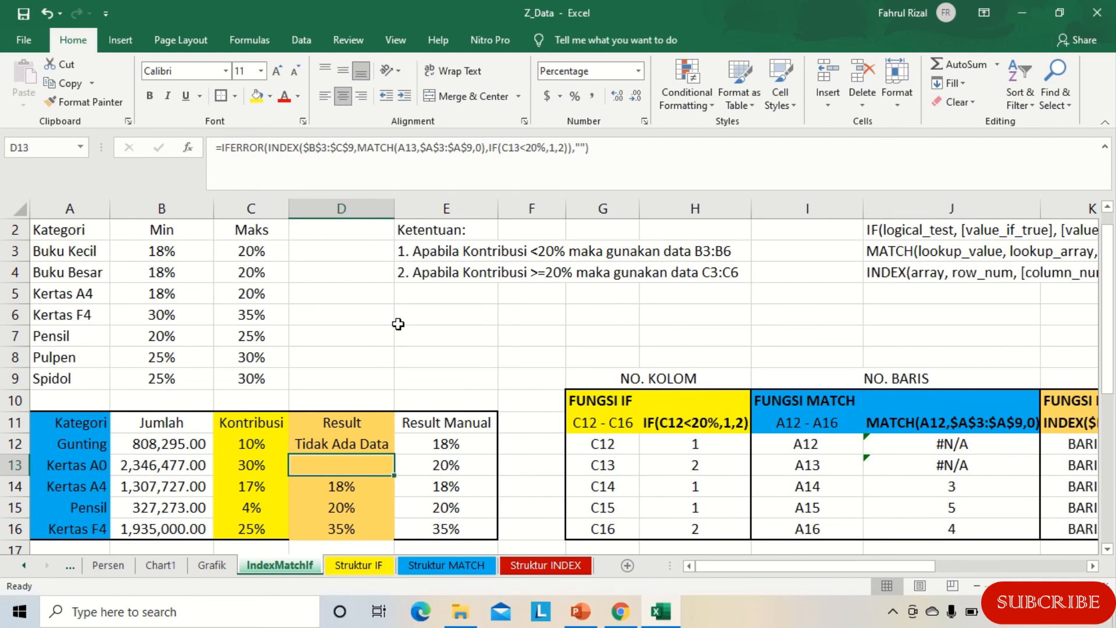
pyautogui.click(358, 446)
pyautogui.moveTo(394, 454); pyautogui.dragTo(383, 540)
pyautogui.click(358, 466)
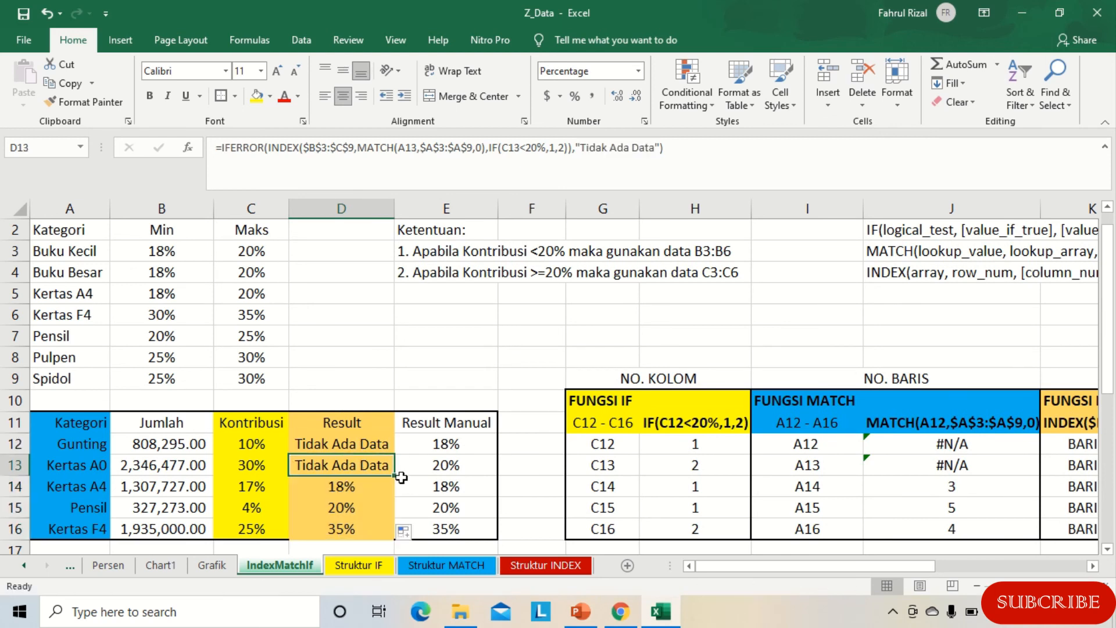
pyautogui.click(406, 359)
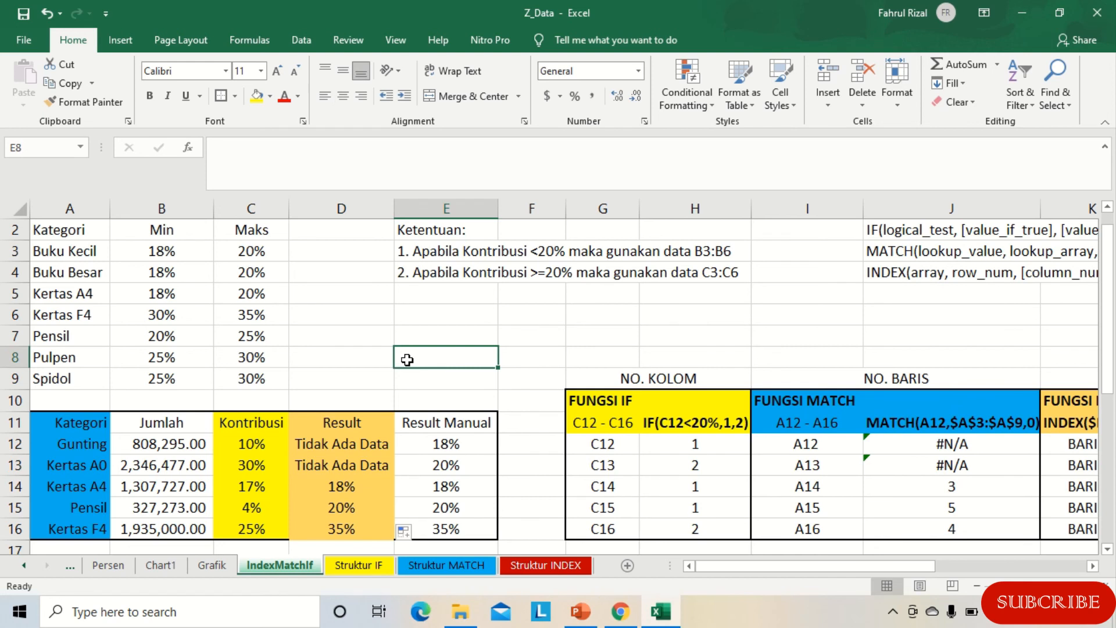
# Review the finished IFERROR, INDEX, MATCH and IF formula in D12 without editing it.
pyautogui.click(351, 452)
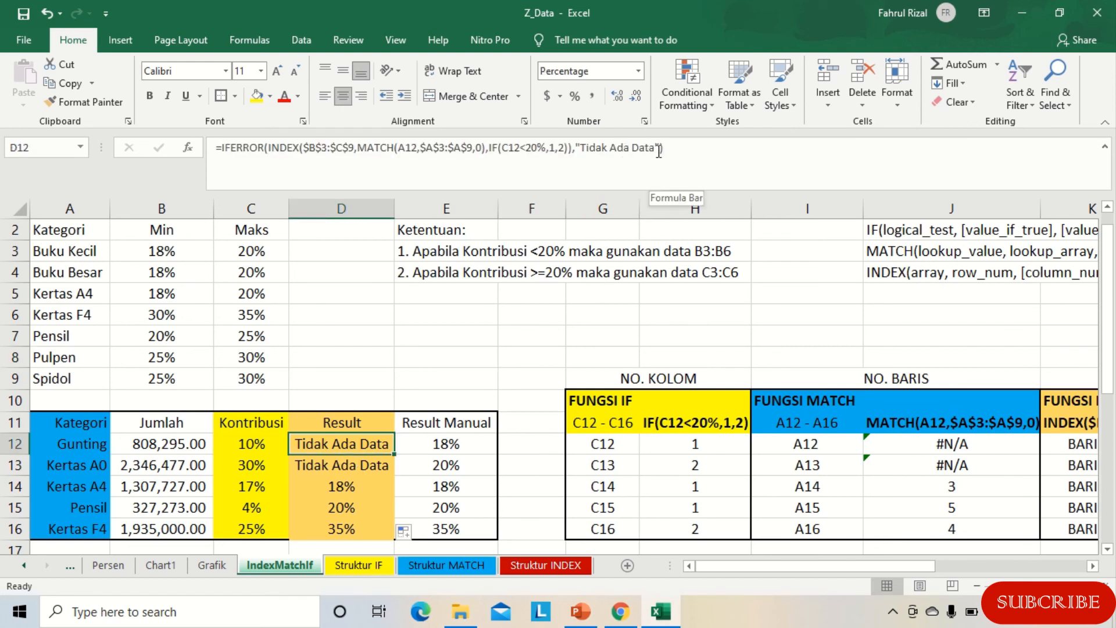
pyautogui.click(386, 363)
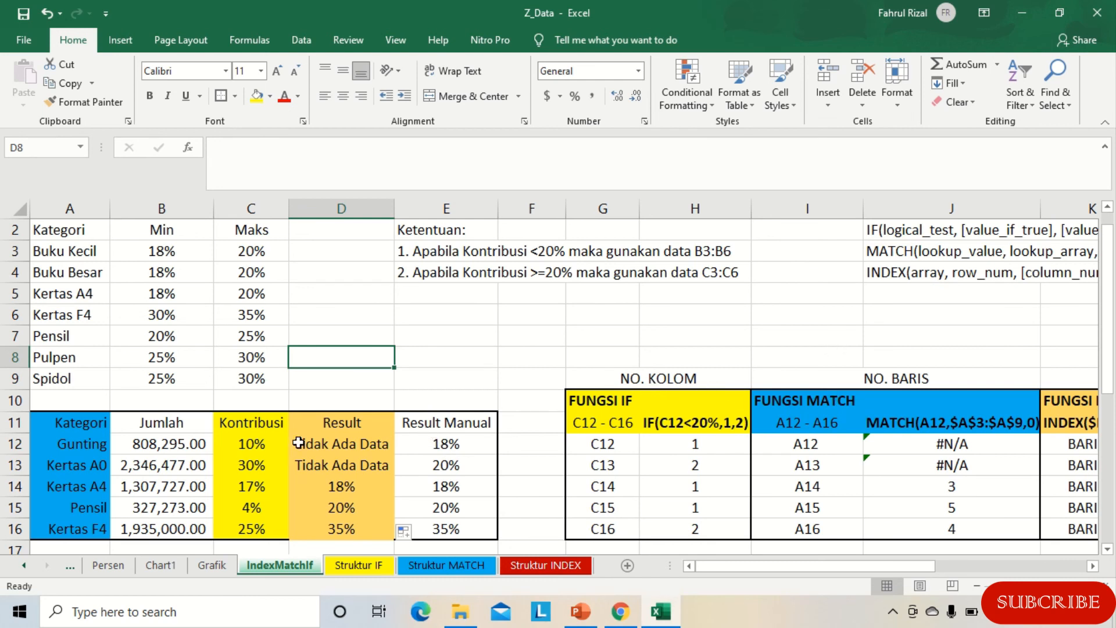
pyautogui.click(358, 444)
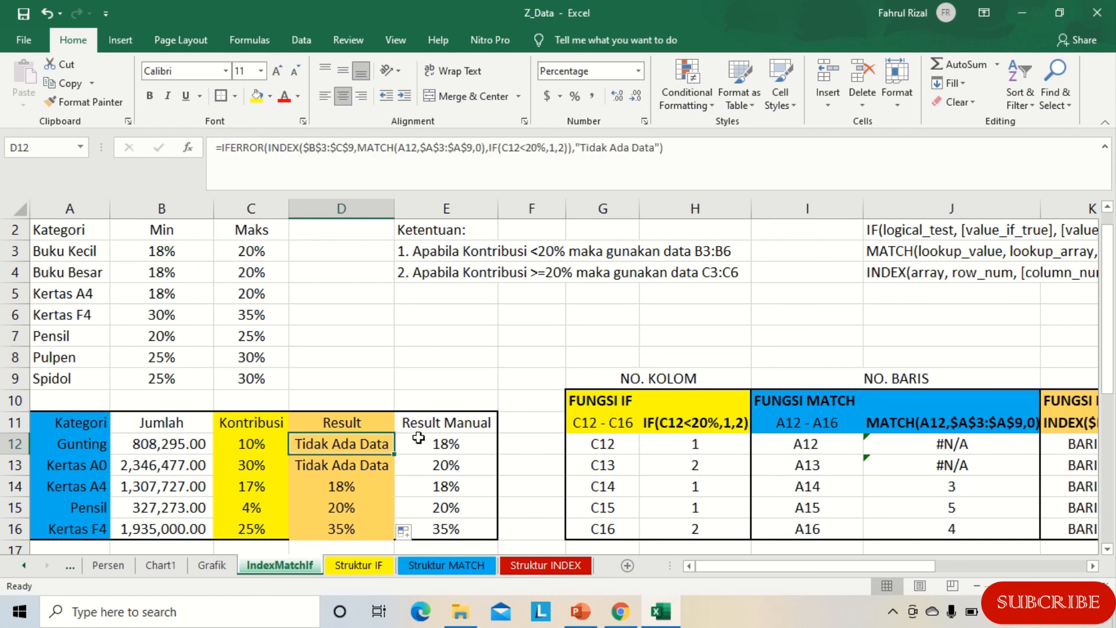
pyautogui.click(459, 339)
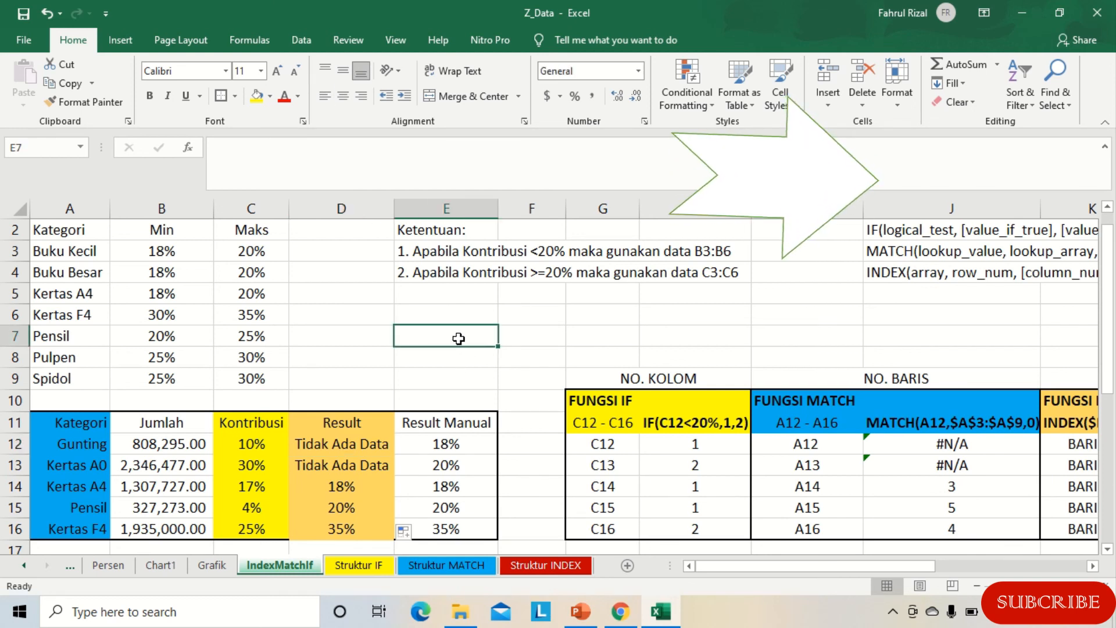